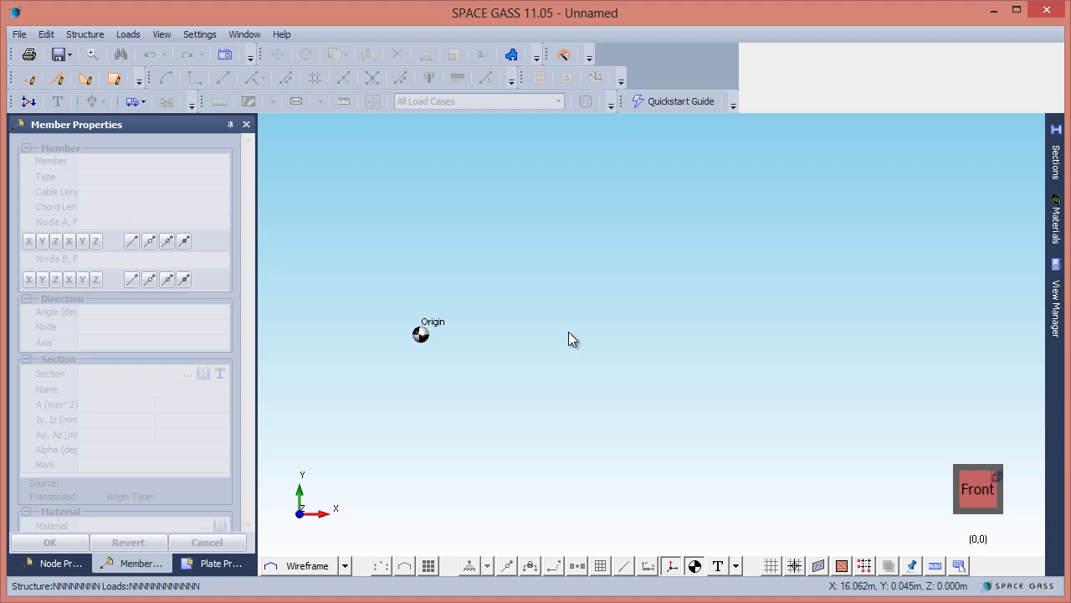
Step: Start a Portal Frame Builder model with an asymmetrical Gable roof defined by ridge position
left_click(559, 57)
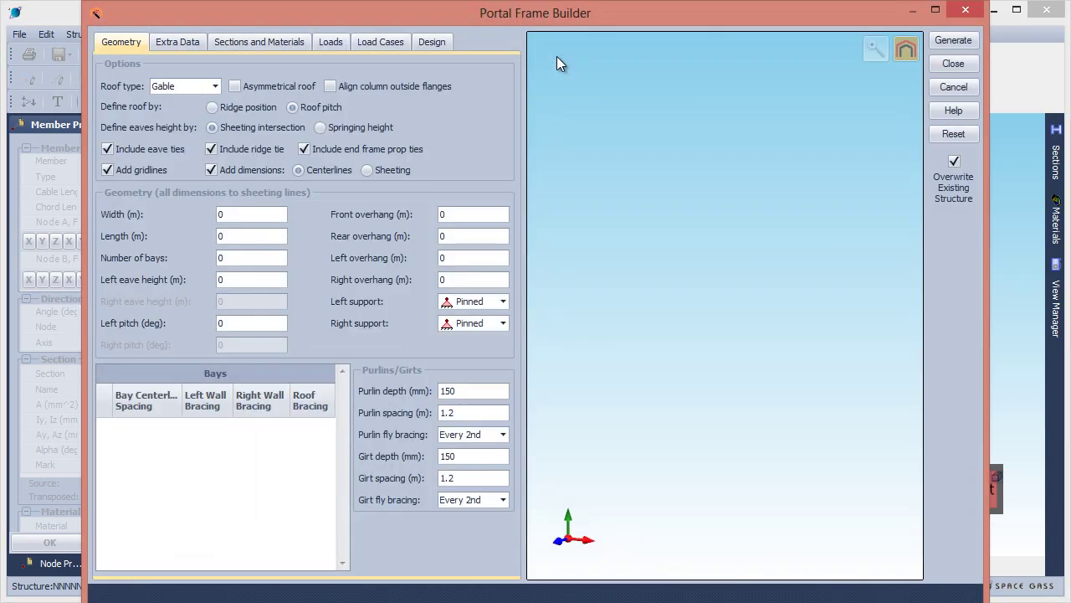
left_click(217, 85)
left_click(218, 85)
left_click(235, 87)
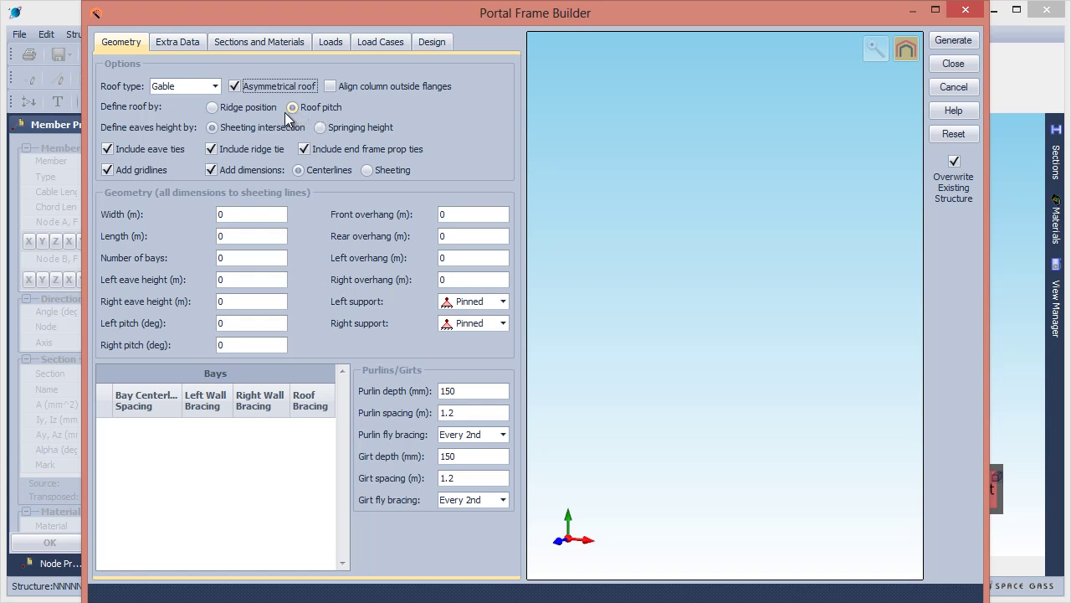
left_click(243, 114)
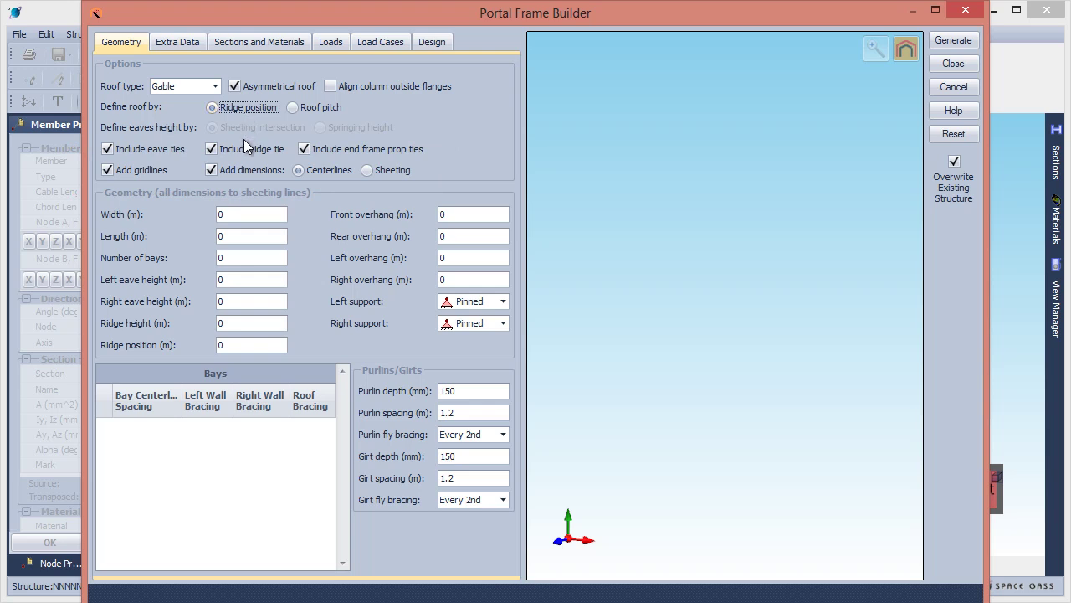
Step: Set the building width to 20 m, length to 30 m and 5 bays
double_click(223, 215)
type("20")
key("Tab")
type("30")
key("Tab")
type("5")
Step: Set the eaves to 5 m and 6 m, with an 8 m ridge at 13.2165 m
key("Tab")
type("5")
key("Tab")
type("6")
key("Tab")
type("8")
key("Tab")
type("13")
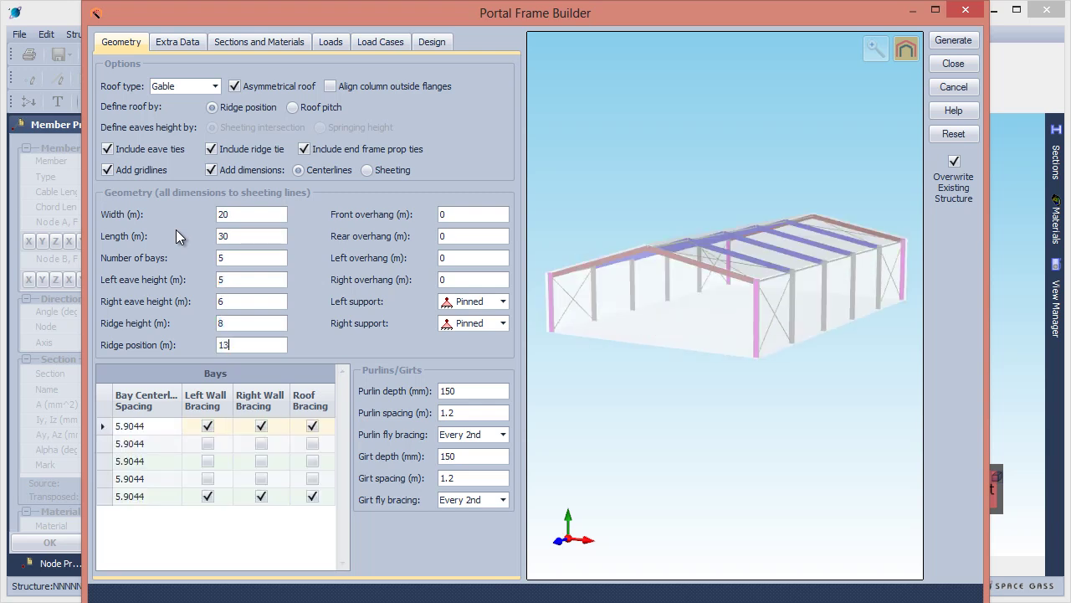
type(".2165")
key("Tab")
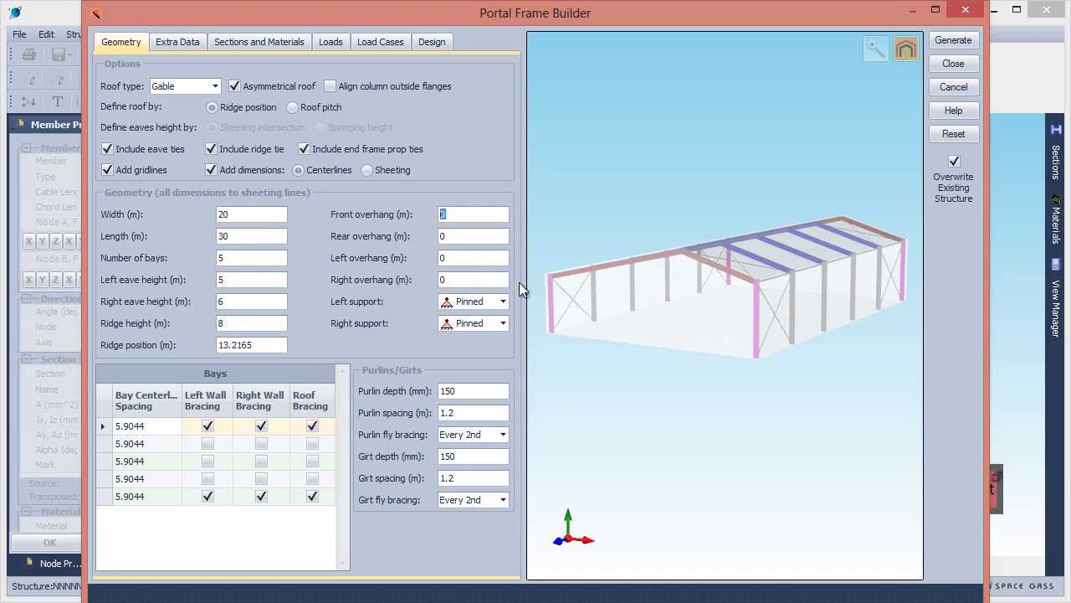
Step: Orbit and zoom the building preview, fit it to view, and toggle solid rendering on and off
left_click_drag(580, 324, 603, 363)
scroll(567, 335, "up", 5)
left_click_drag(569, 330, 546, 316)
scroll(611, 333, "down", 5)
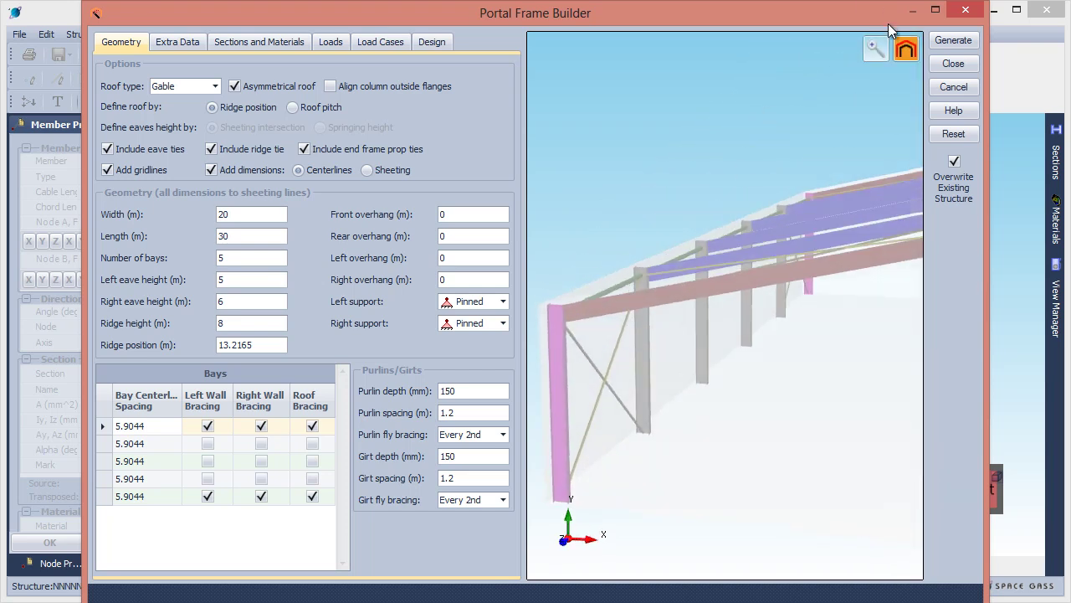
left_click(876, 48)
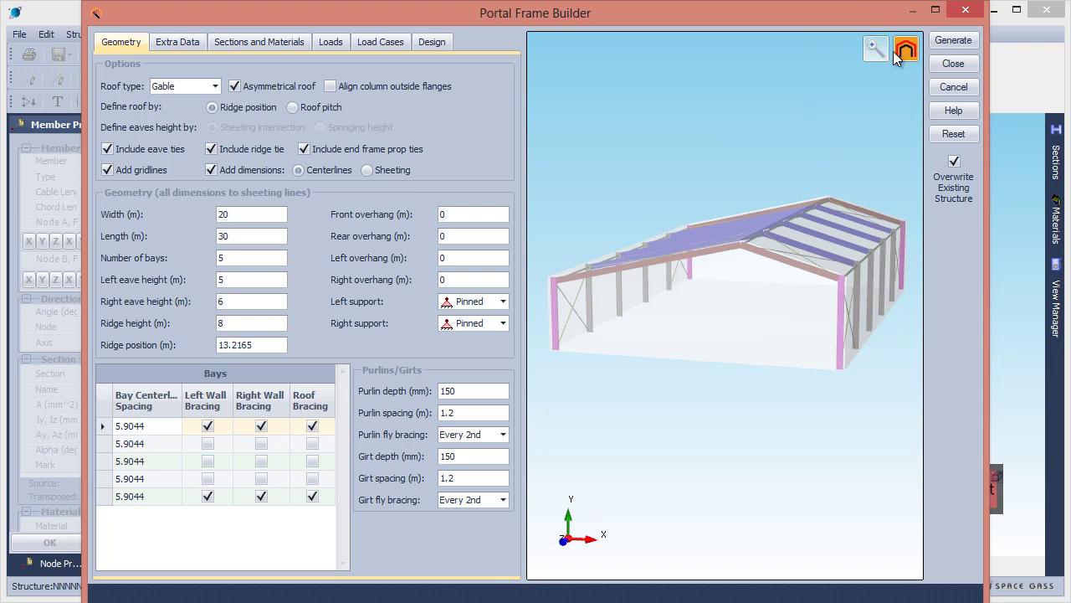
left_click(904, 52)
left_click(904, 52)
Step: Generate two front-wall end frame props at 33.33% and 66.67% in Extra Data
left_click(178, 42)
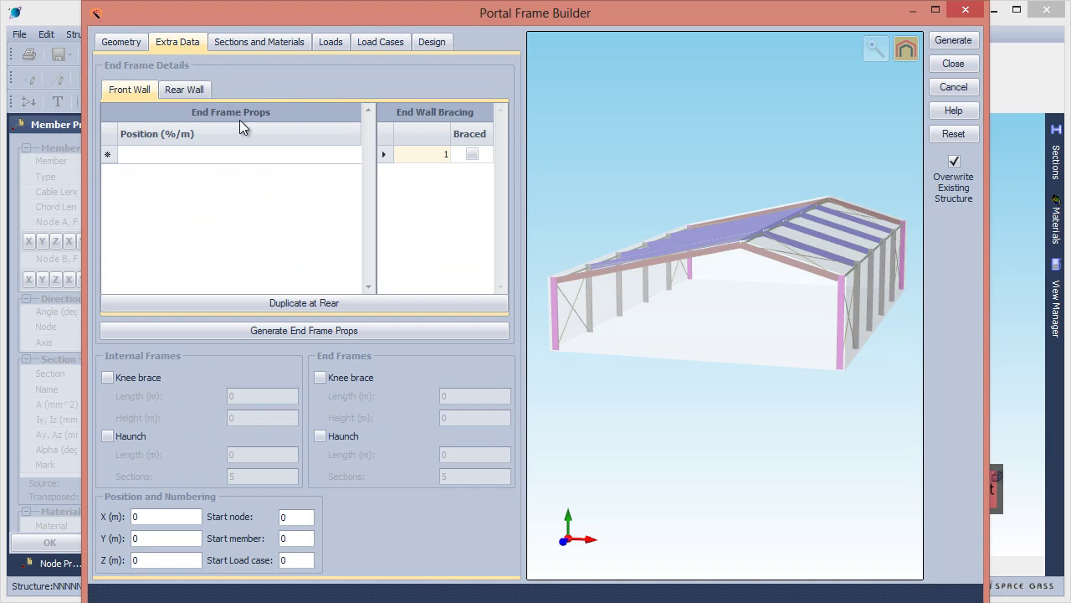
left_click(282, 332)
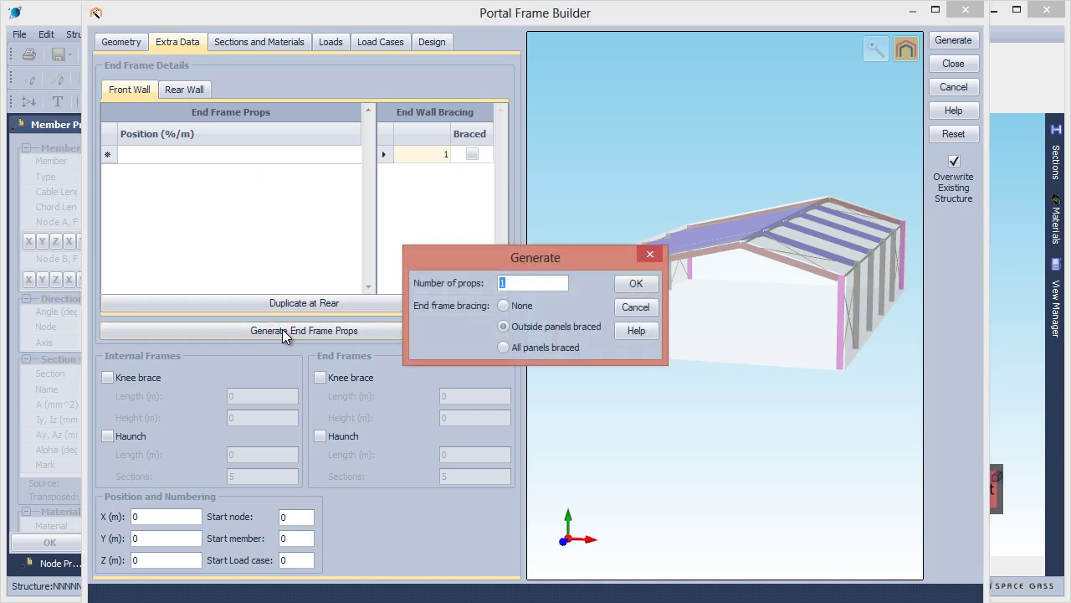
type("2")
left_click(627, 284)
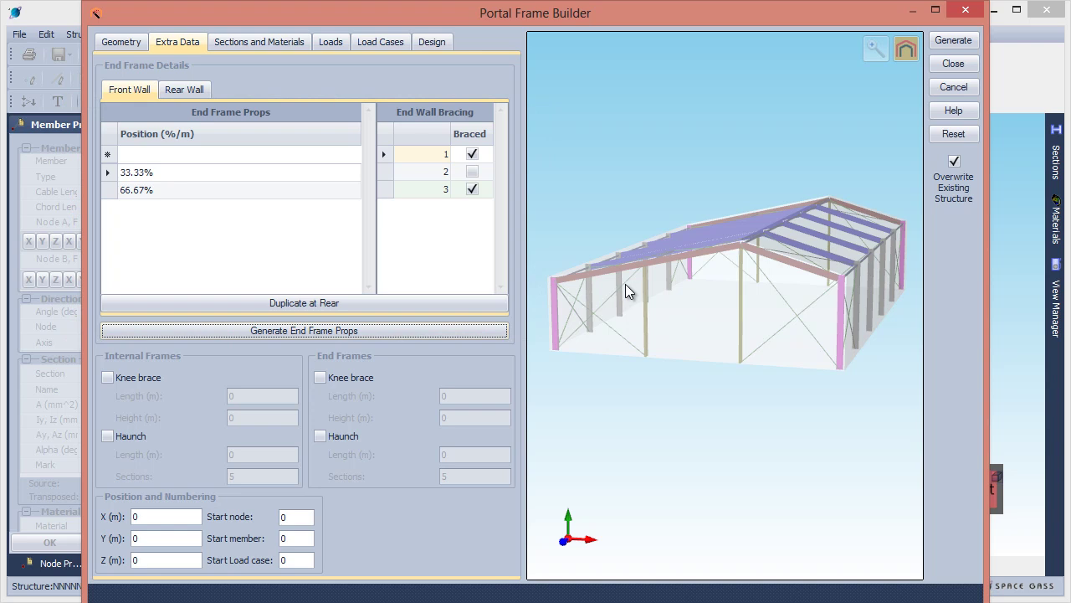
Step: Brace the middle end-wall panel and duplicate the front wall setup to the rear wall
left_click(473, 170)
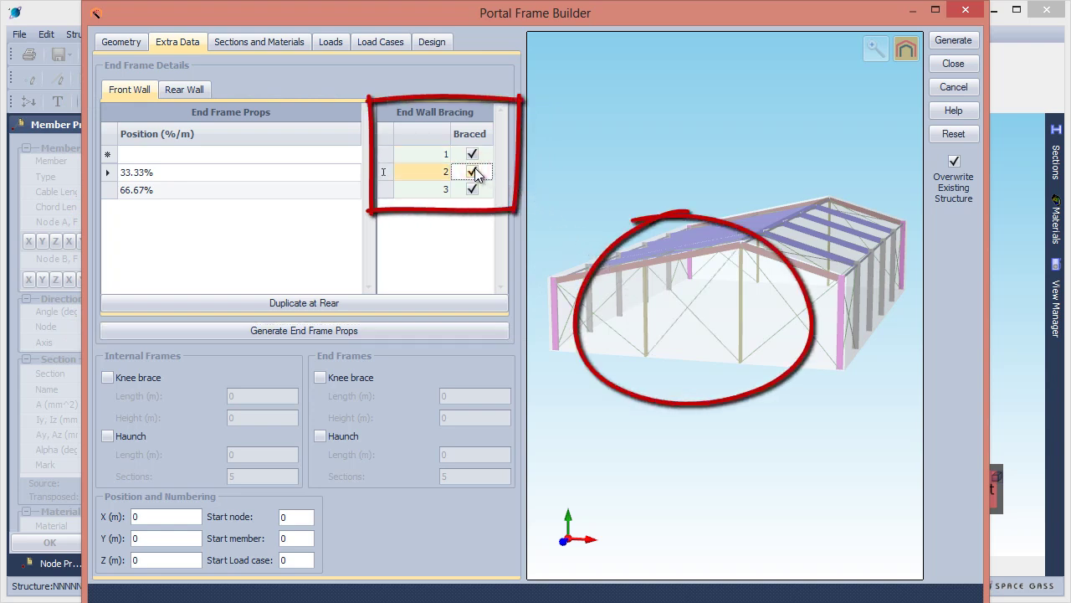
left_click(362, 302)
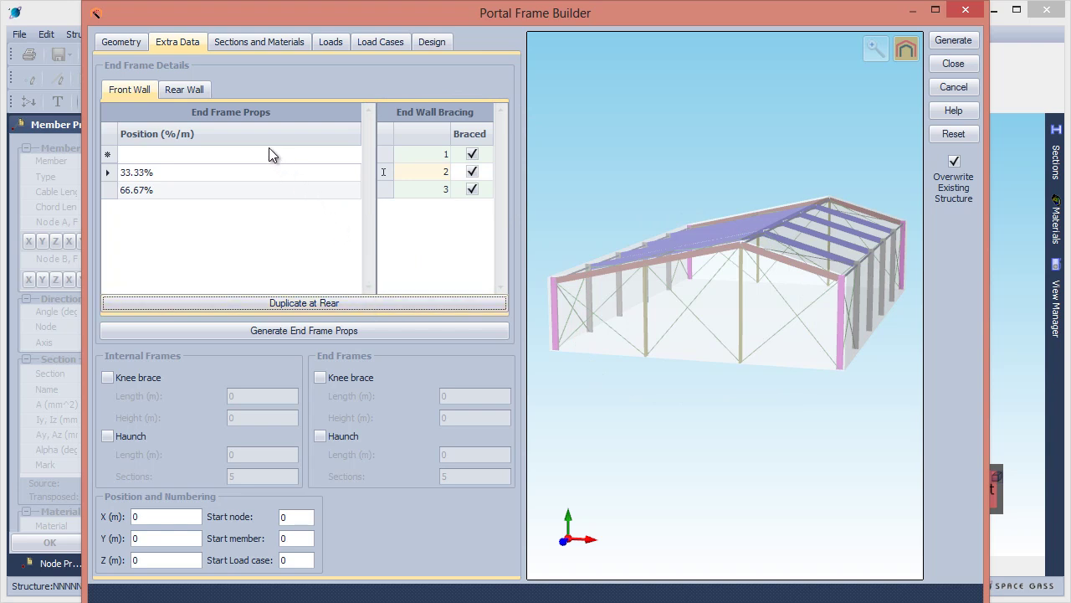
left_click(200, 92)
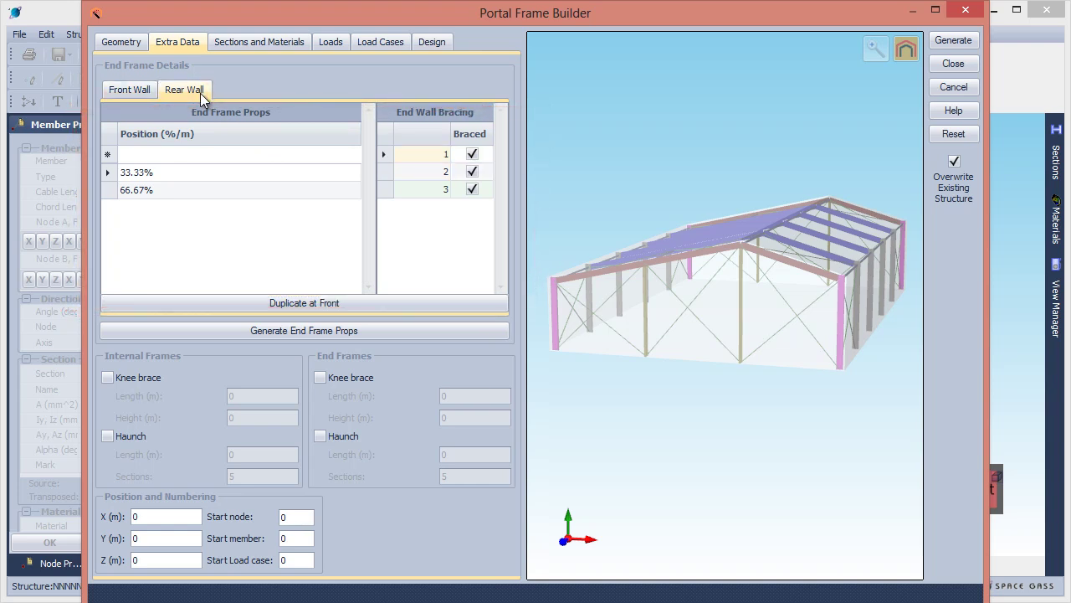
Step: Add knee braces to the internal frames with values 1.5 and 1
left_click(118, 375)
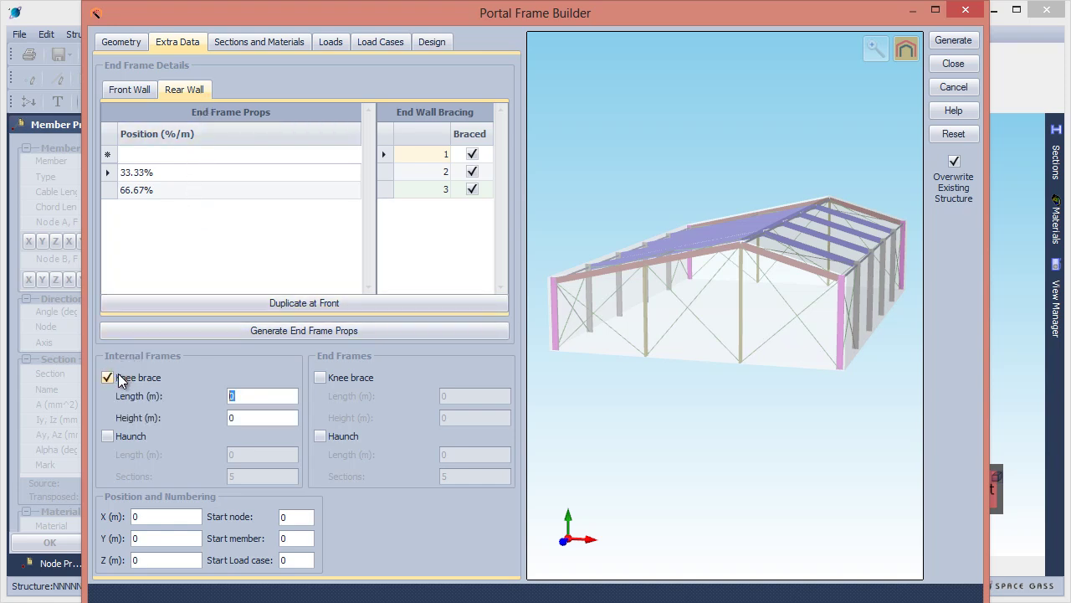
type("1.5")
key("Tab")
type("1")
key("Tab")
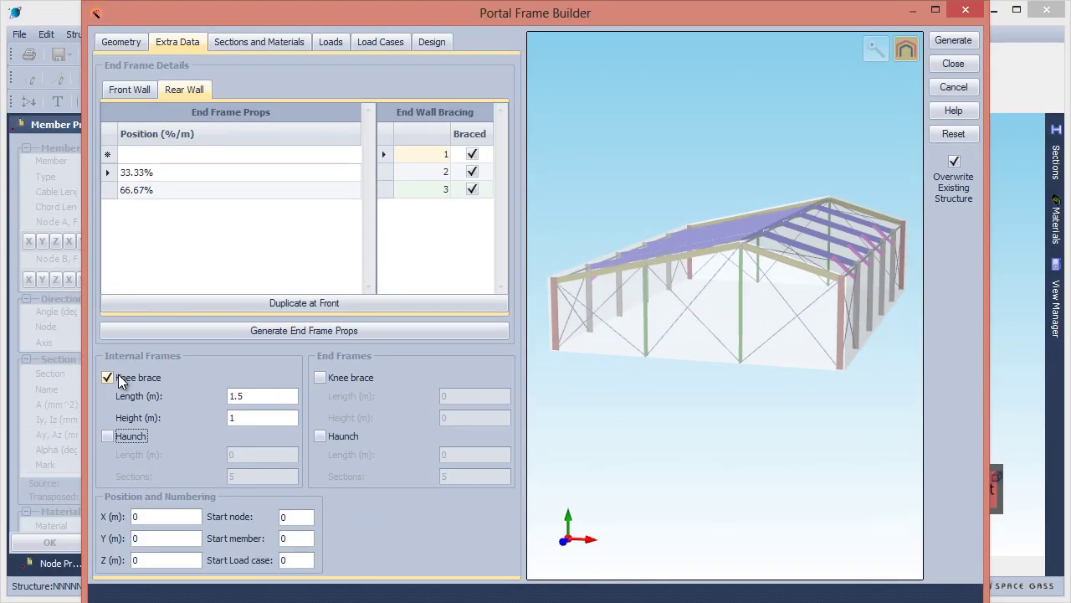
Step: Use 1.5 m haunches on the internal frames instead of knee braces
left_click(108, 436)
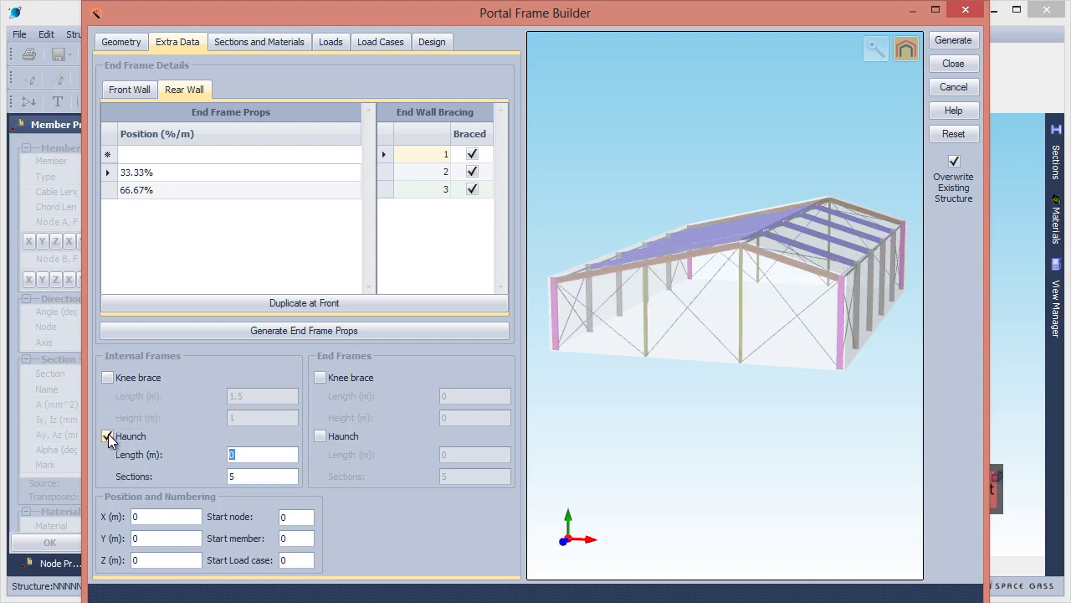
type("1.5")
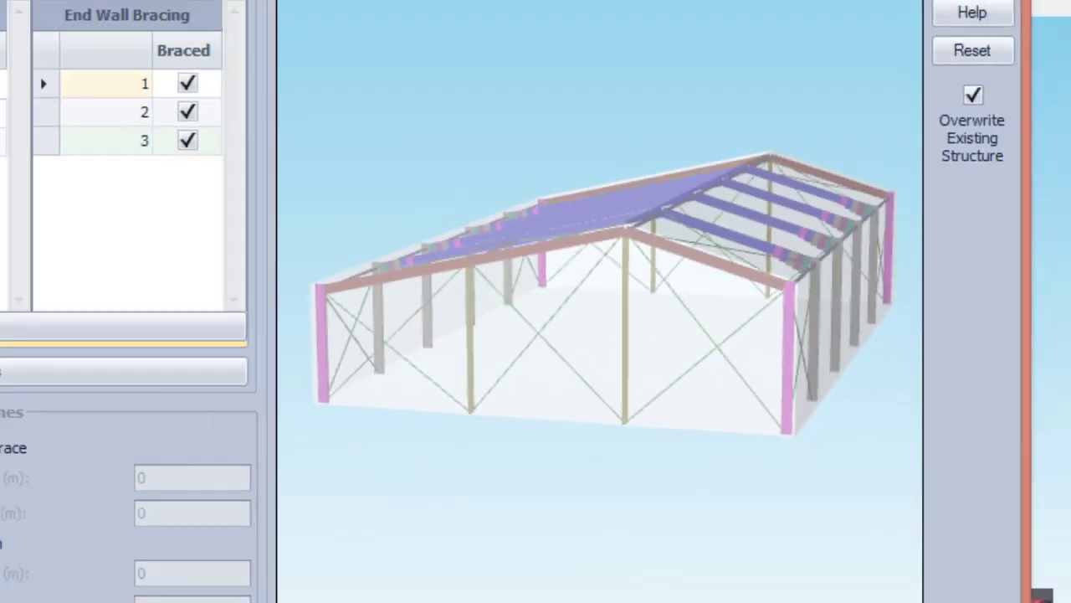
key("Tab")
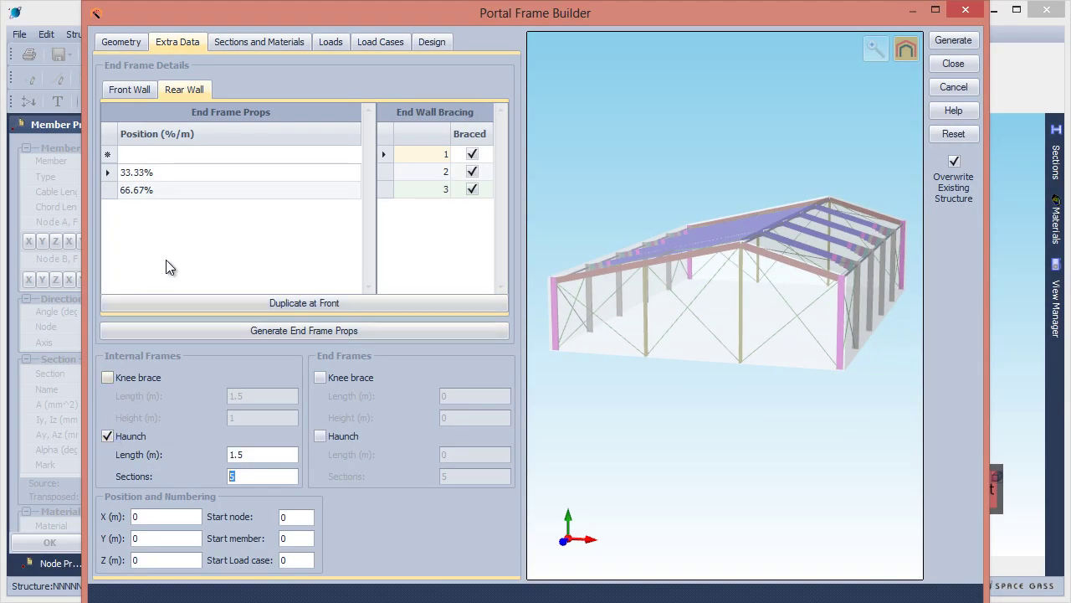
left_click(233, 46)
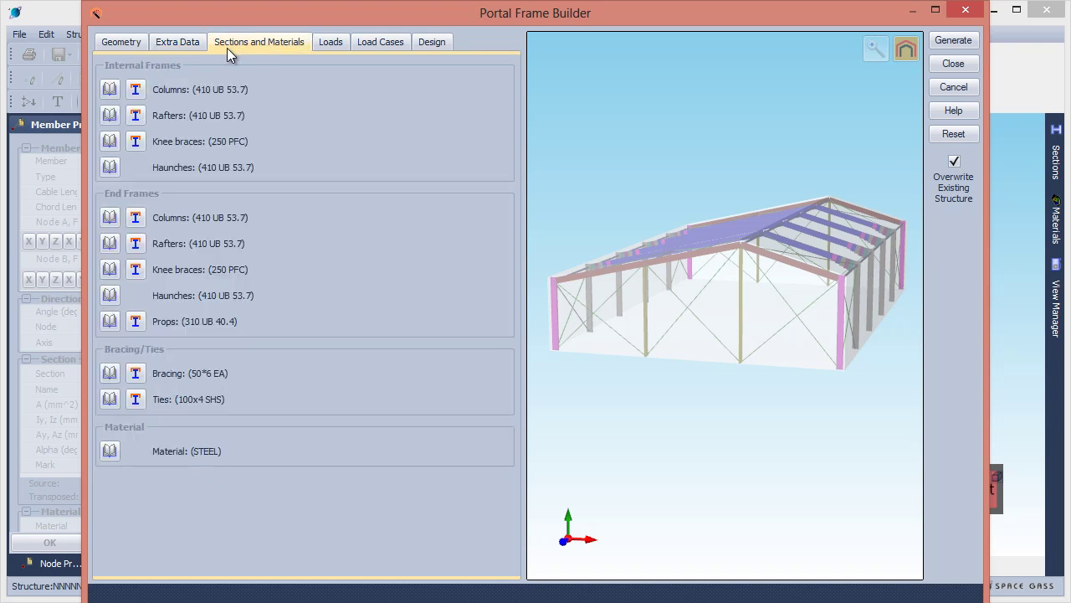
Step: Inspect the internal column section in the library and its shape, leaving it unchanged
left_click(110, 88)
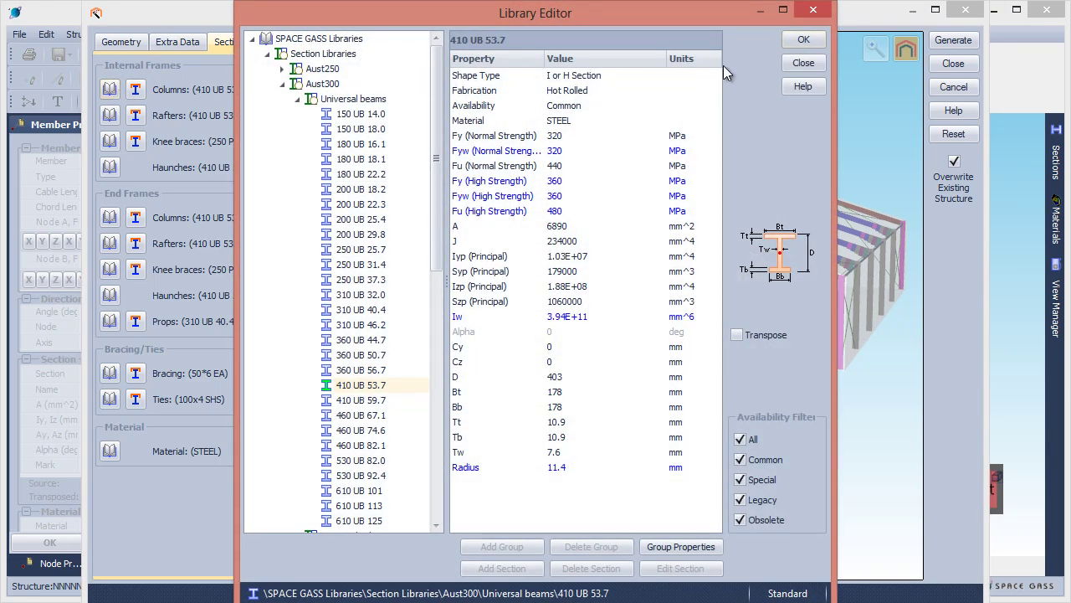
left_click(801, 65)
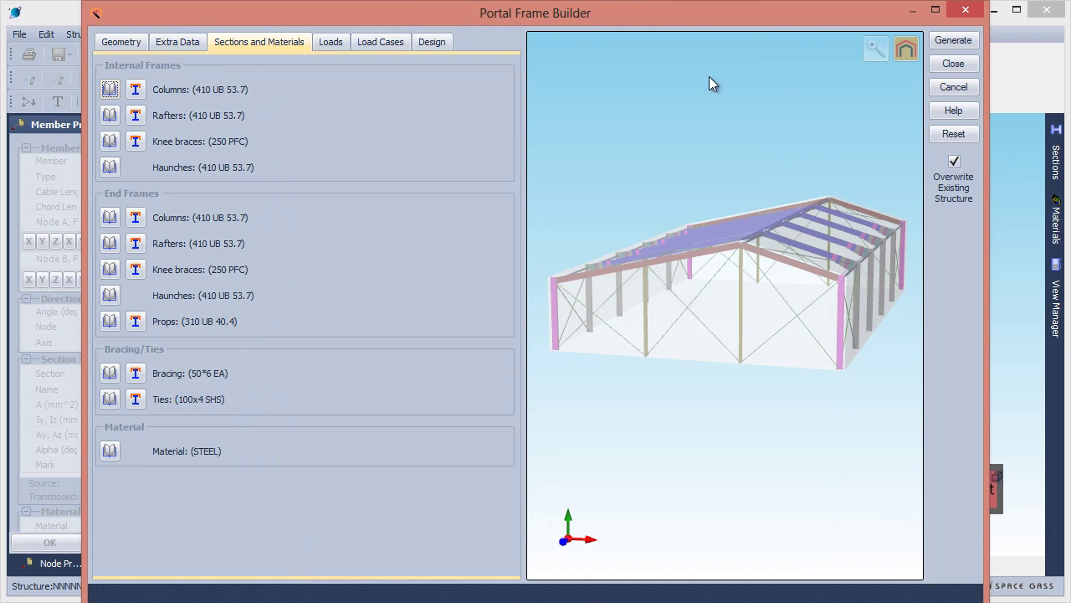
left_click(135, 91)
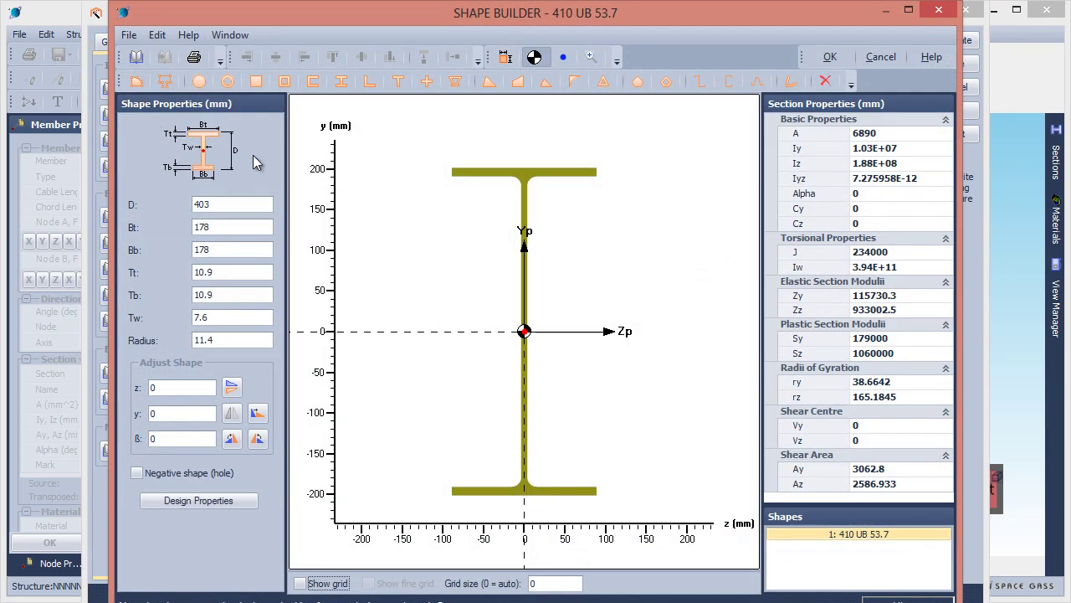
left_click(881, 59)
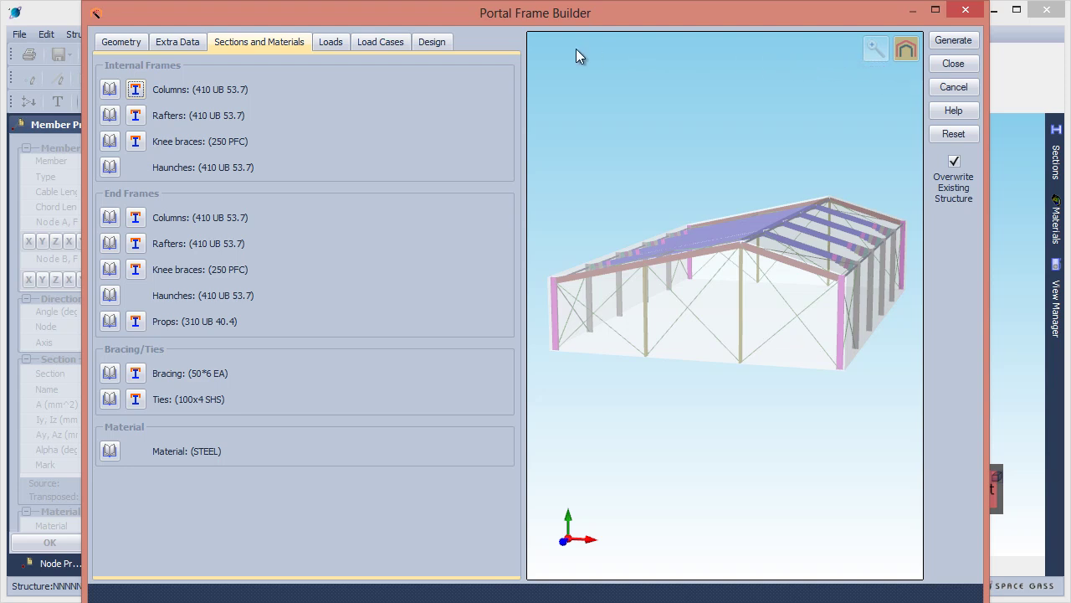
Step: In the load settings, set wind location NSW, region B, keeping the 500-year ultimate return period
left_click(331, 44)
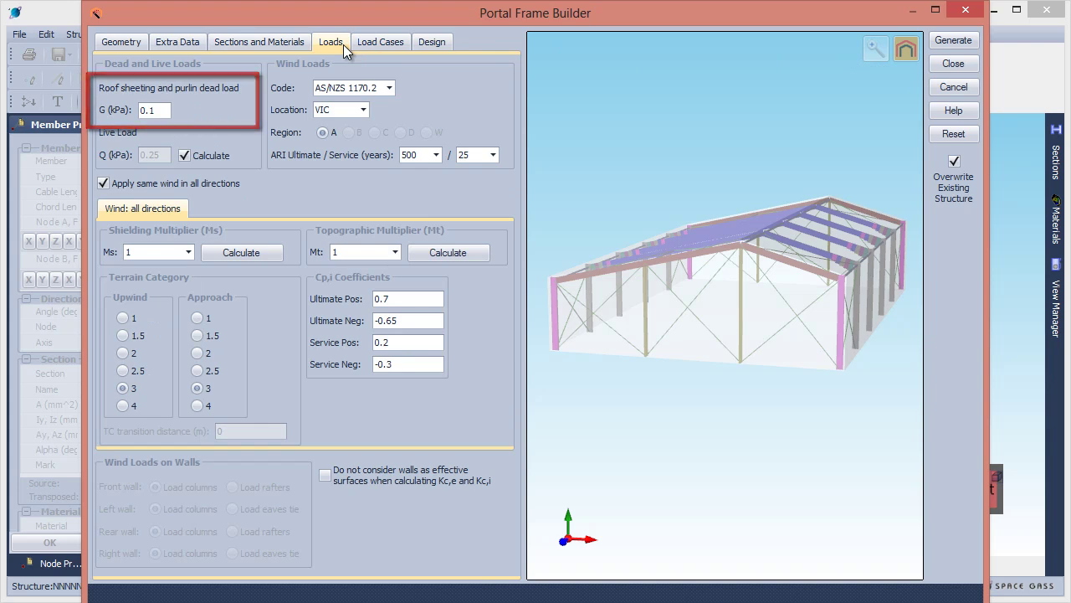
left_click(184, 155)
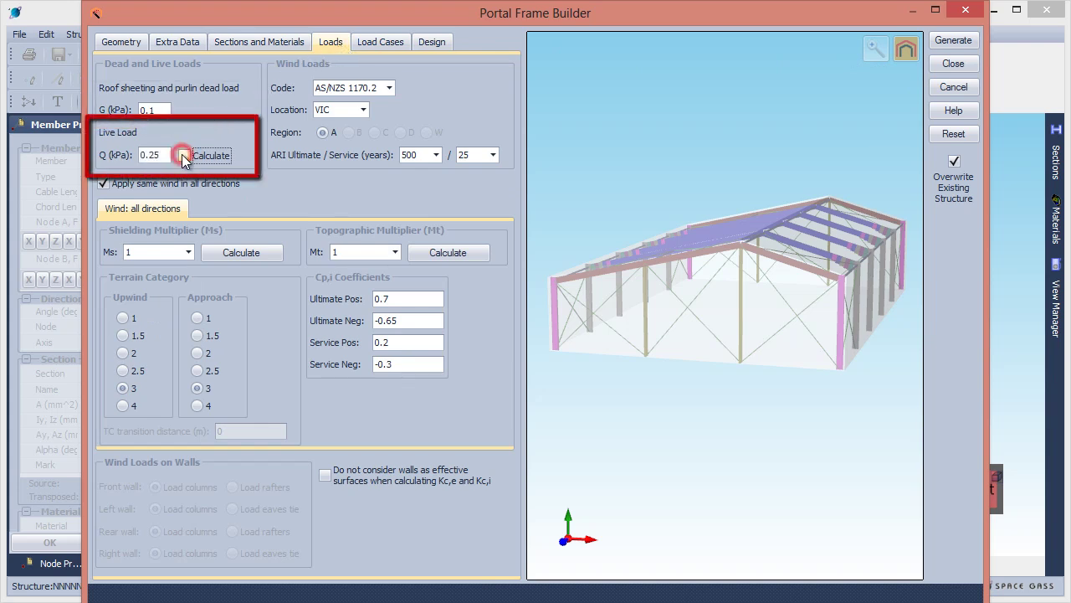
left_click(183, 155)
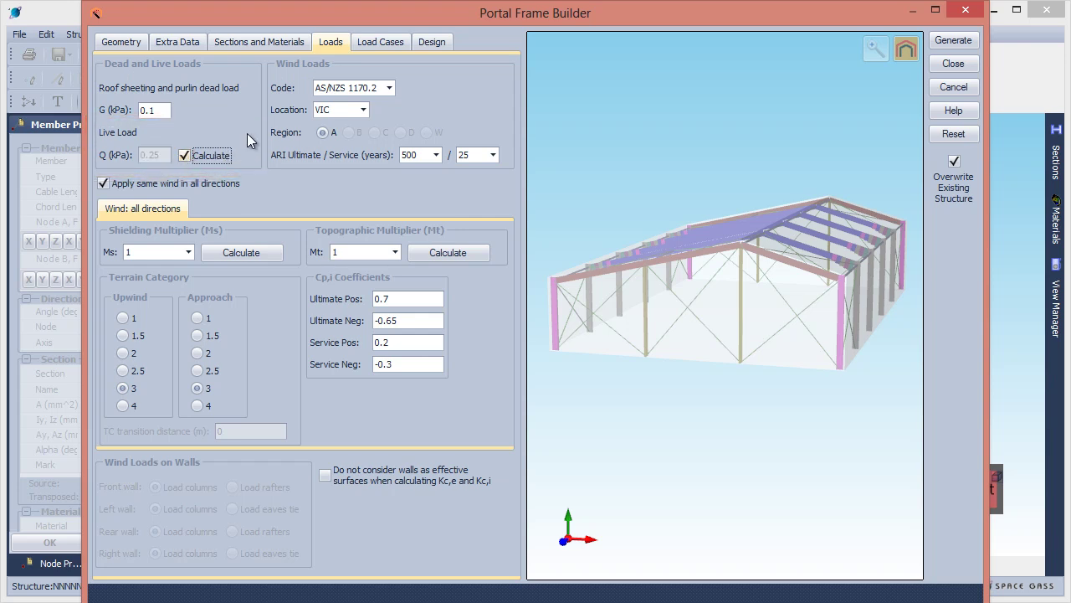
left_click(315, 110)
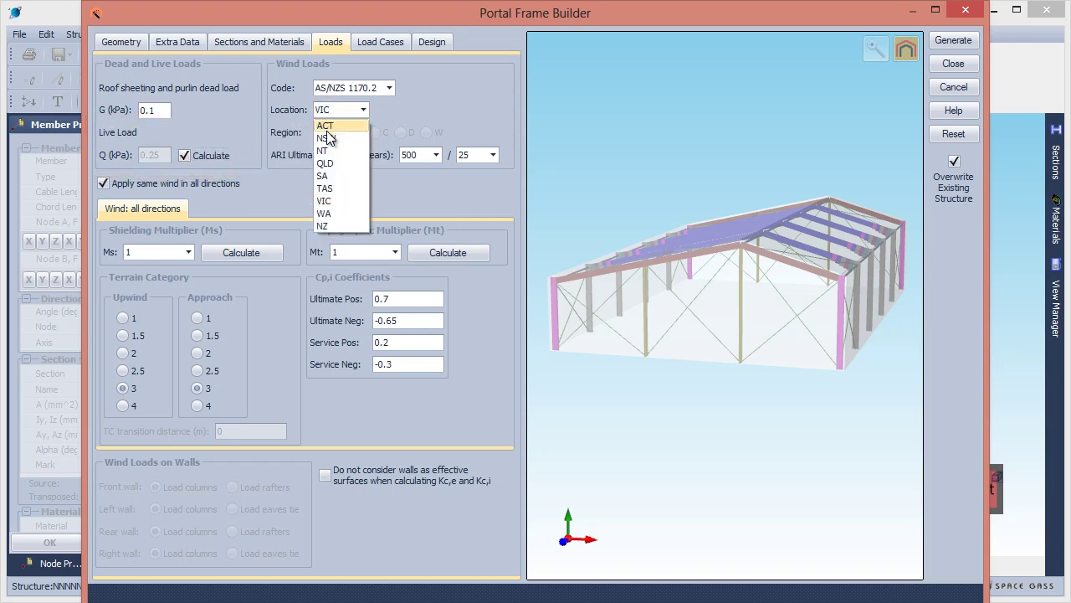
left_click(327, 142)
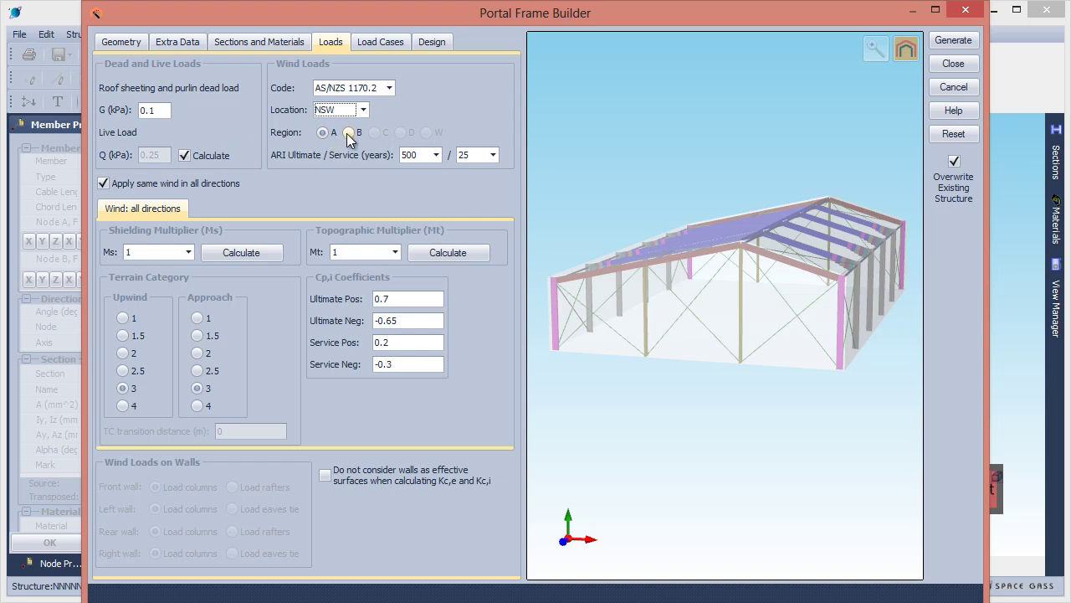
left_click(350, 133)
left_click(407, 155)
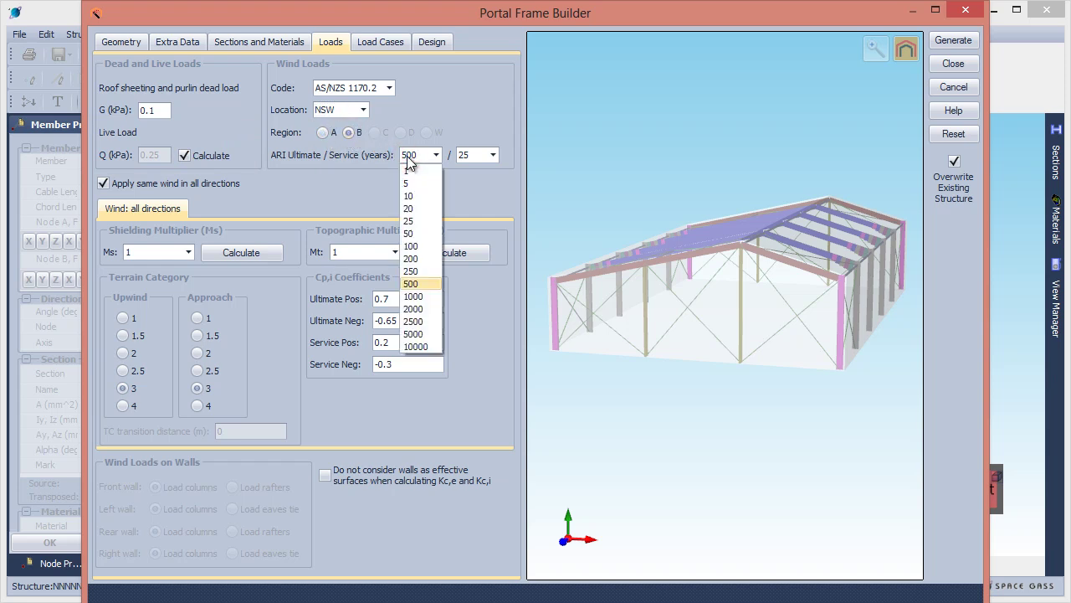
left_click(407, 157)
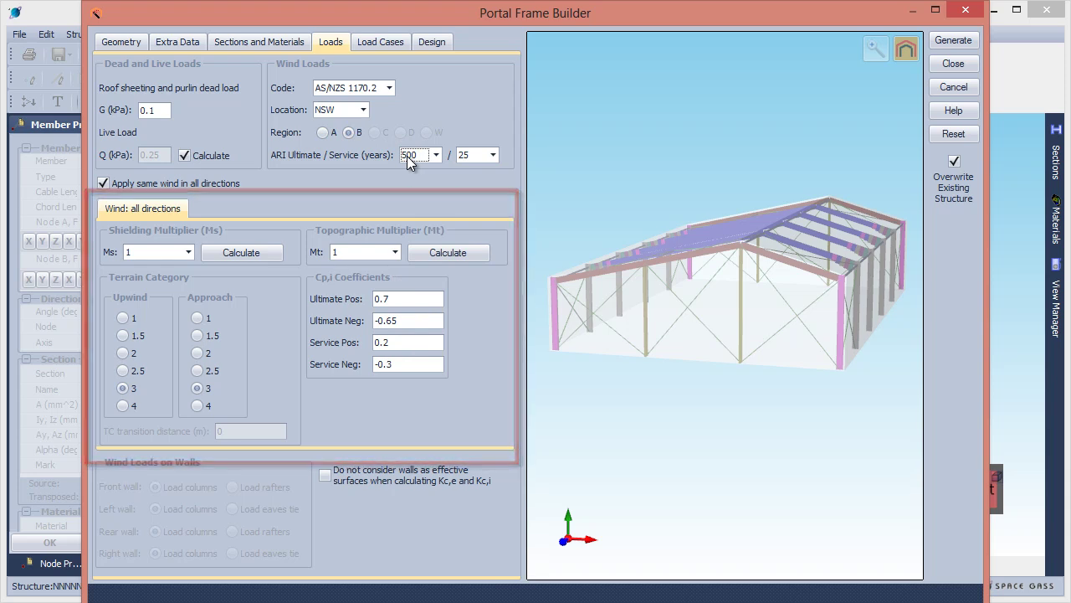
Step: Untick 'Apply same wind in all directions' and review the front, left, rear and right wind settings
left_click(195, 183)
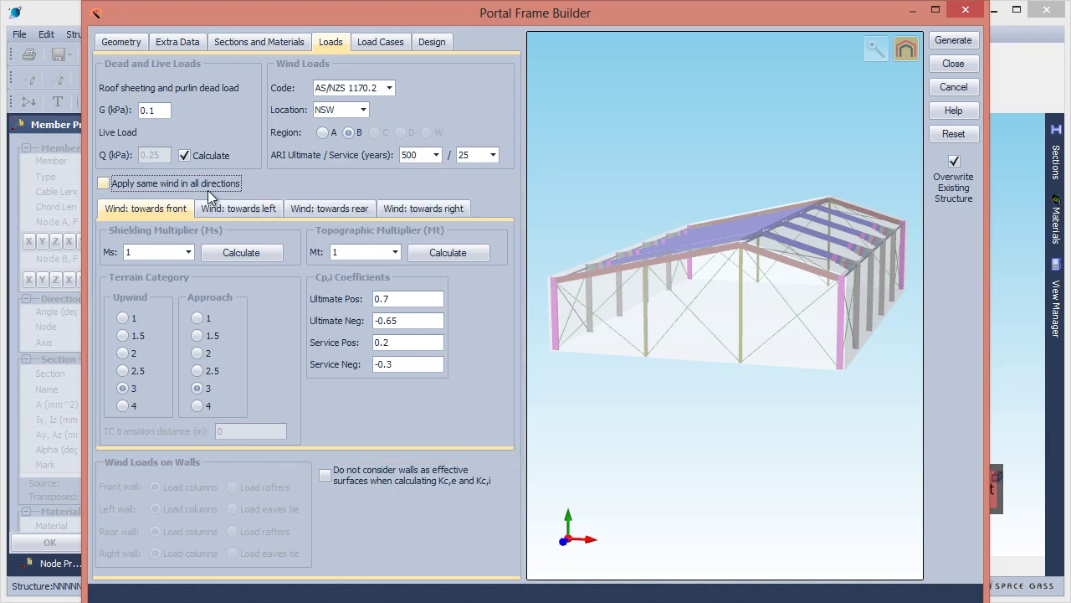
left_click(236, 205)
left_click(309, 204)
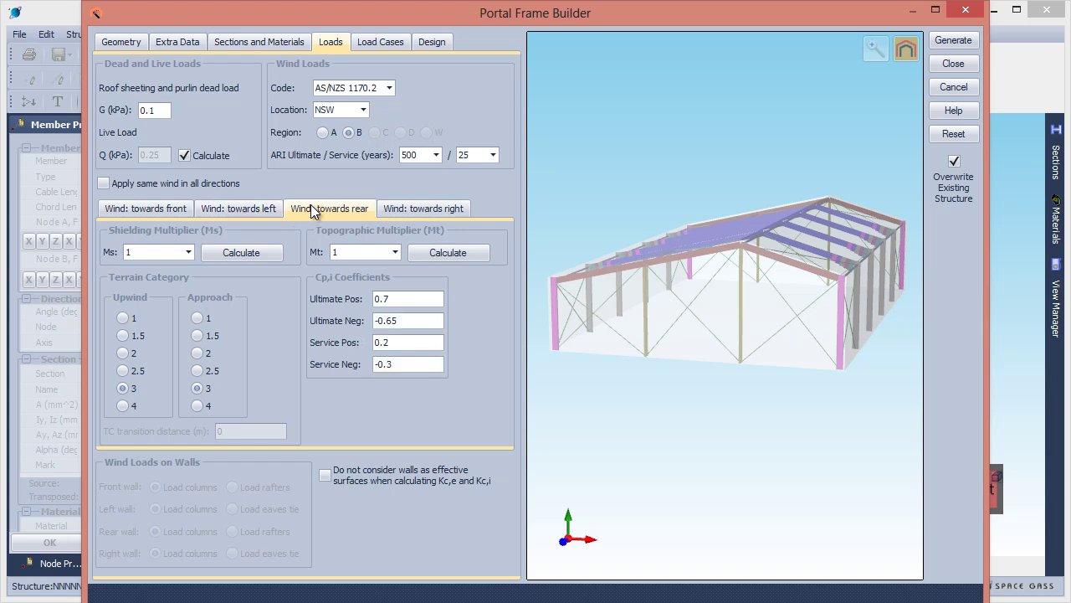
left_click(398, 210)
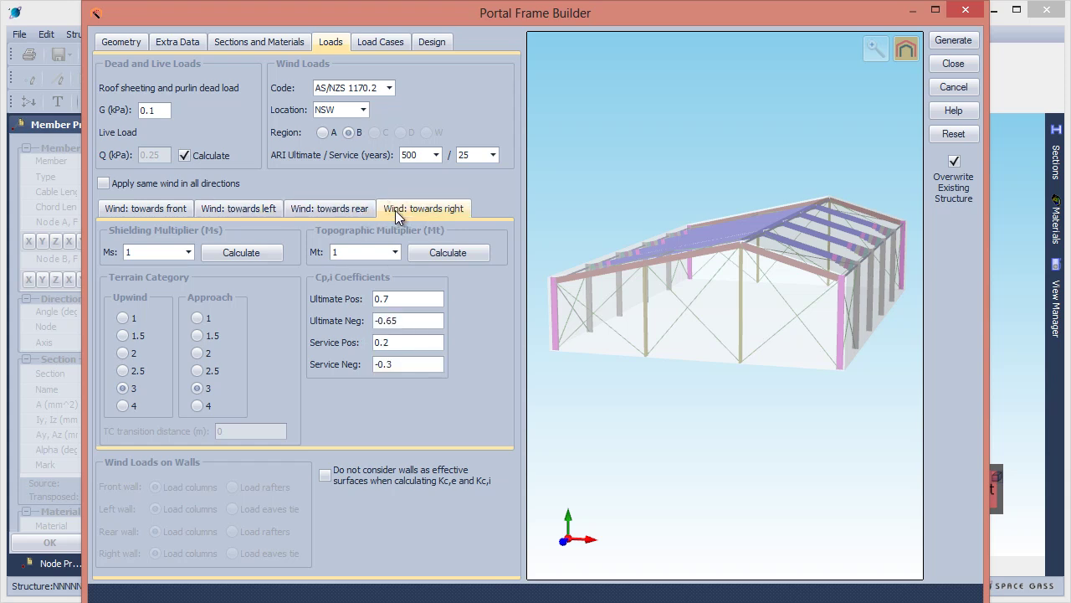
Step: Reapply the same wind in all directions and keep the shielding multiplier Ms at 1
left_click(185, 183)
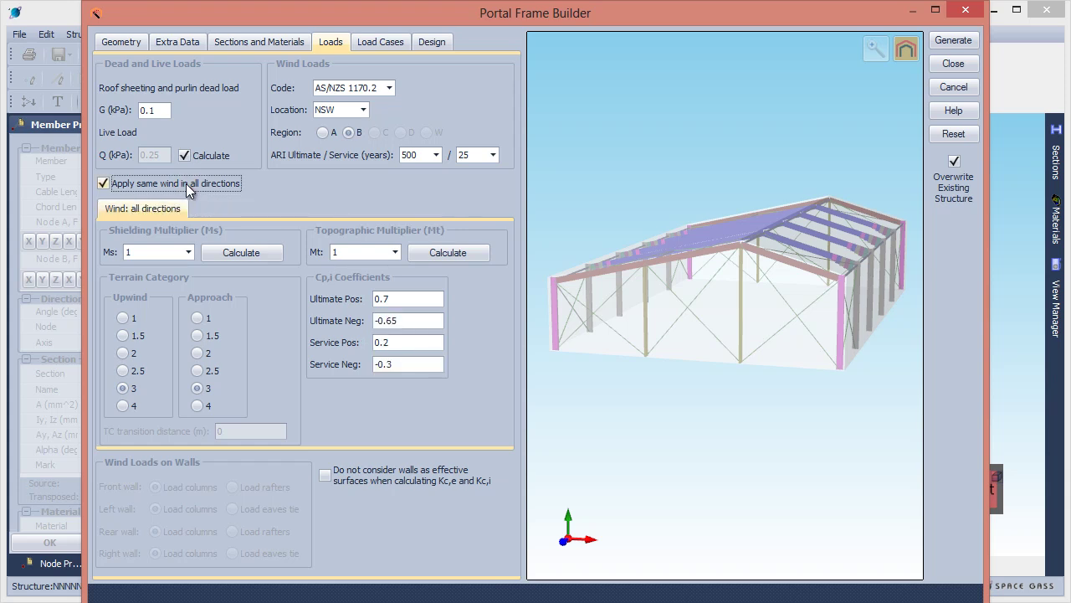
left_click(170, 252)
left_click(169, 251)
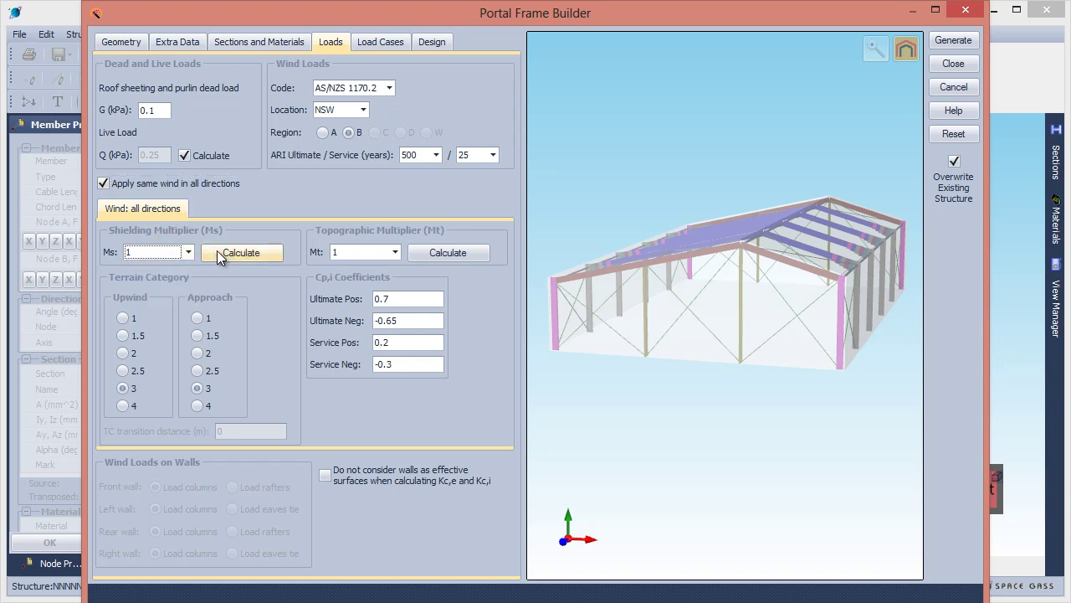
left_click(223, 252)
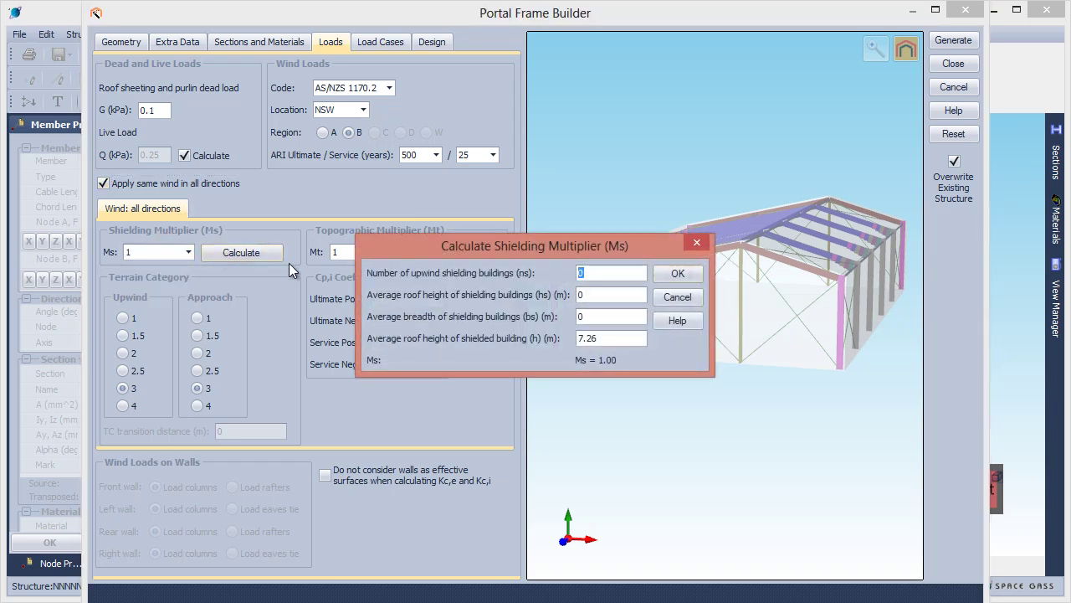
left_click(677, 297)
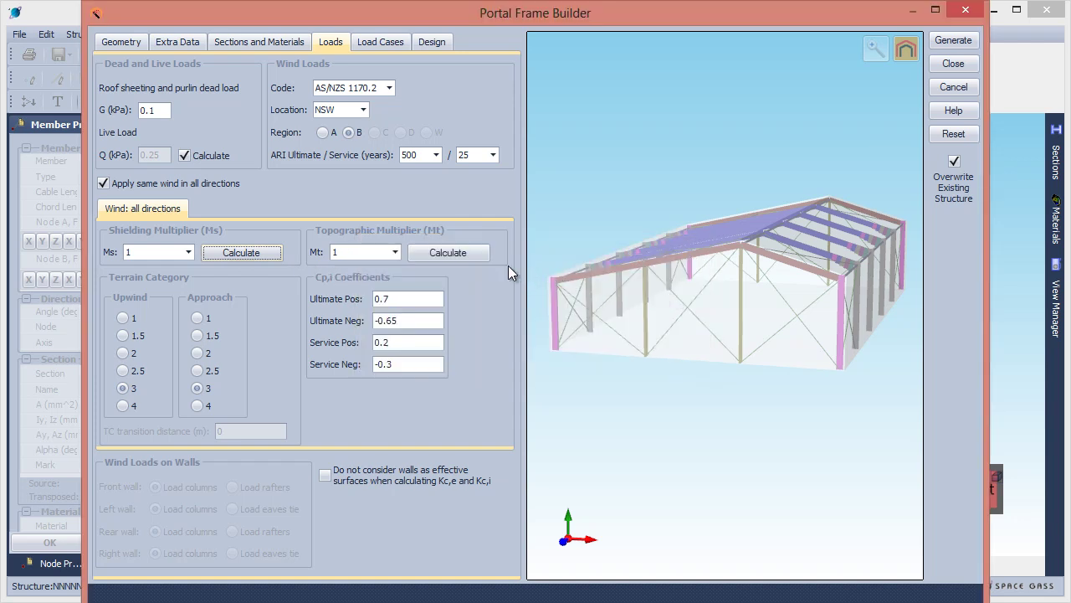
Step: Leave the topographic multiplier Mt at 1 after checking its calculator
left_click(388, 252)
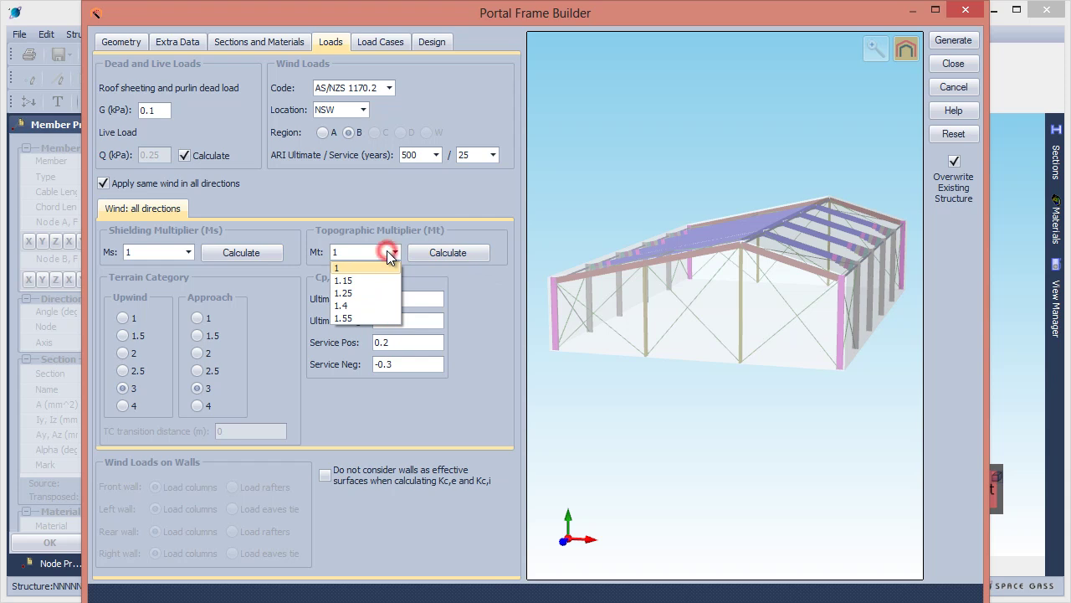
left_click(387, 251)
left_click(442, 255)
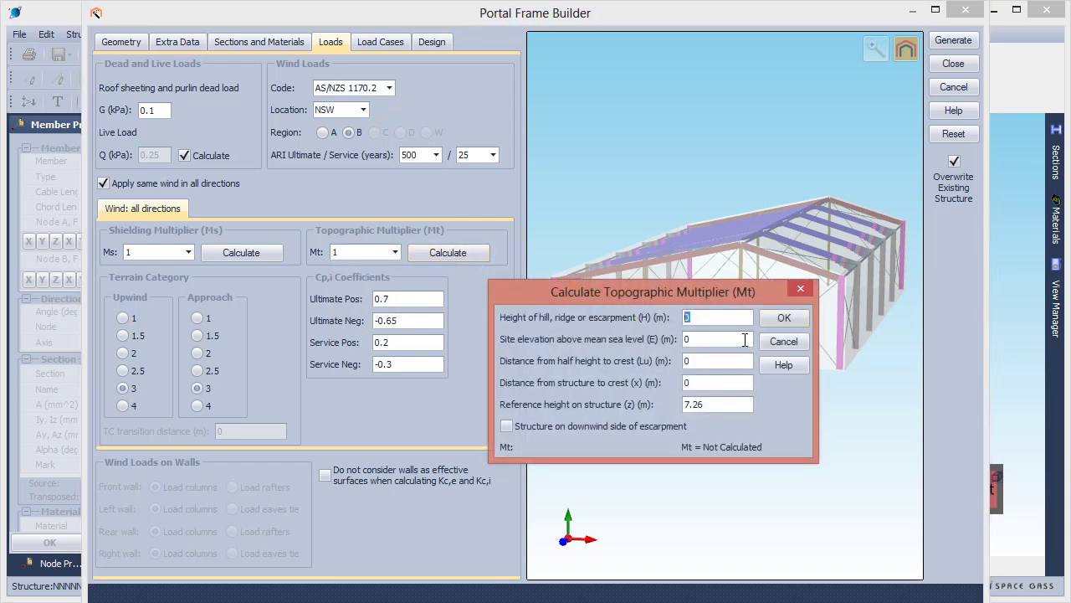
left_click(776, 346)
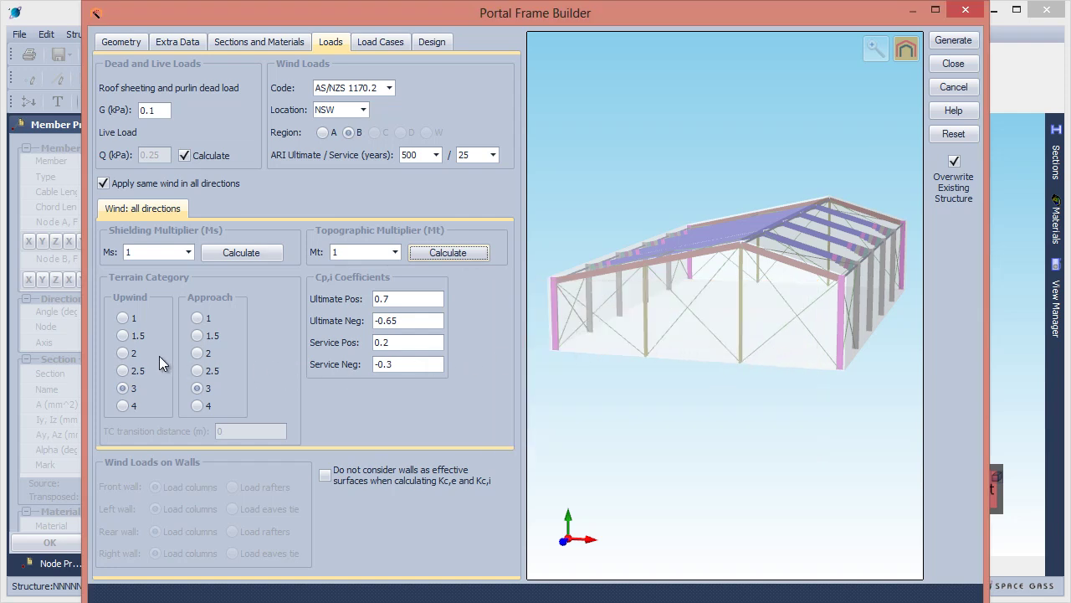
Step: Set upwind terrain category 2 and approach category 2.5, then select the transition distance for 300 m
left_click(132, 354)
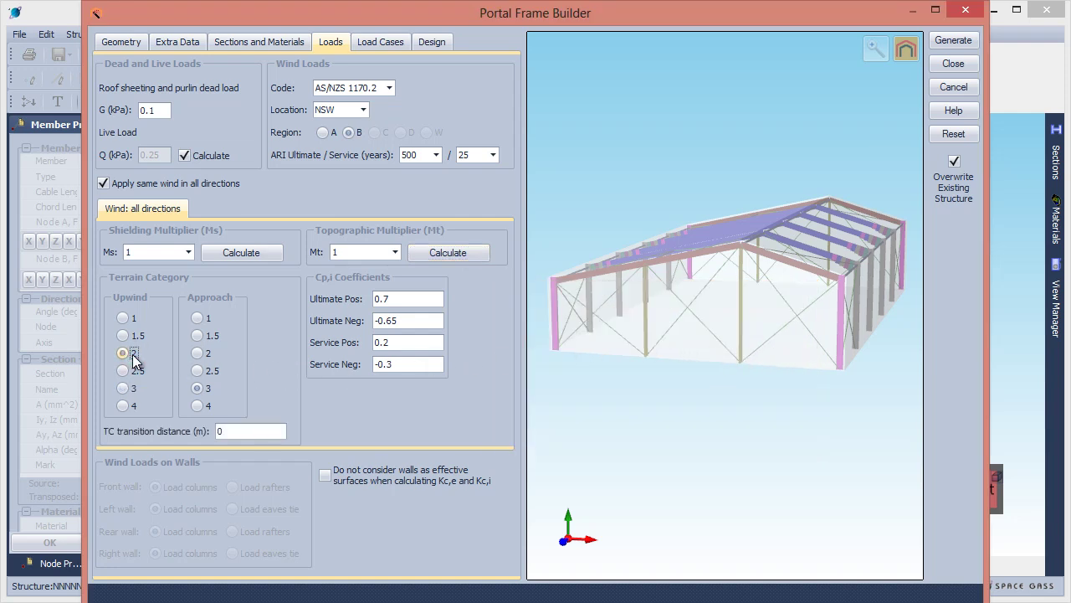
left_click(198, 355)
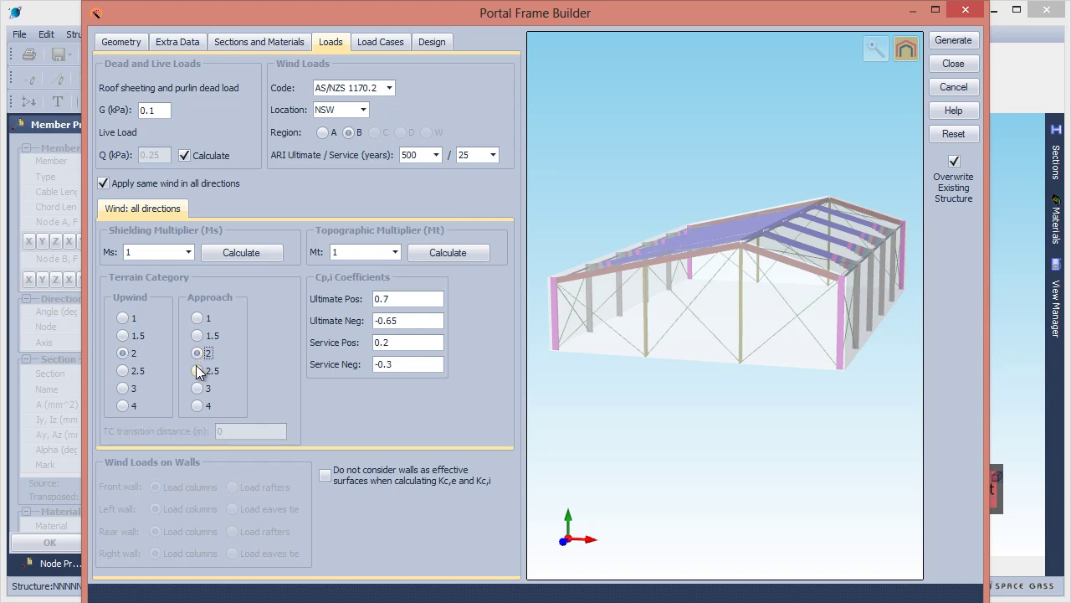
left_click(197, 371)
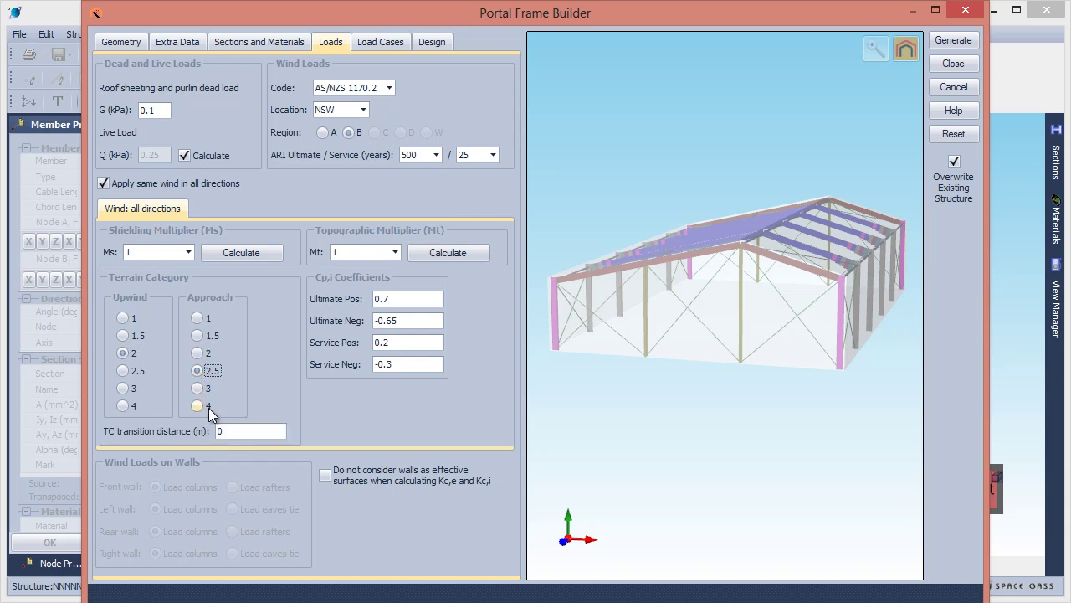
double_click(227, 430)
Step: Open the Load Combinations table, toggle case 6's Include setting, then cancel without keeping changes
left_click(358, 44)
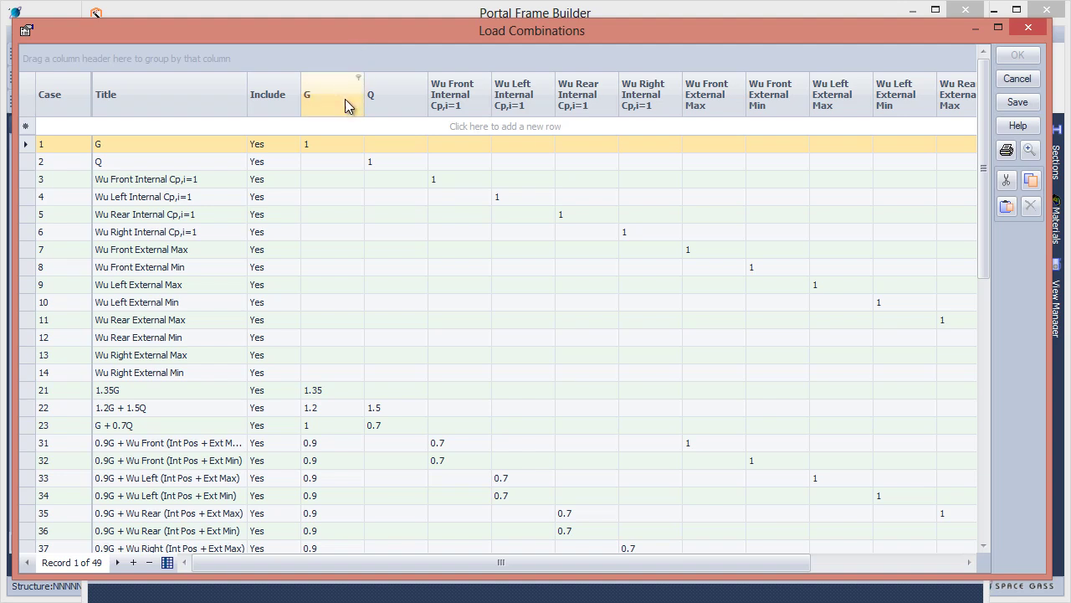
left_click(297, 232)
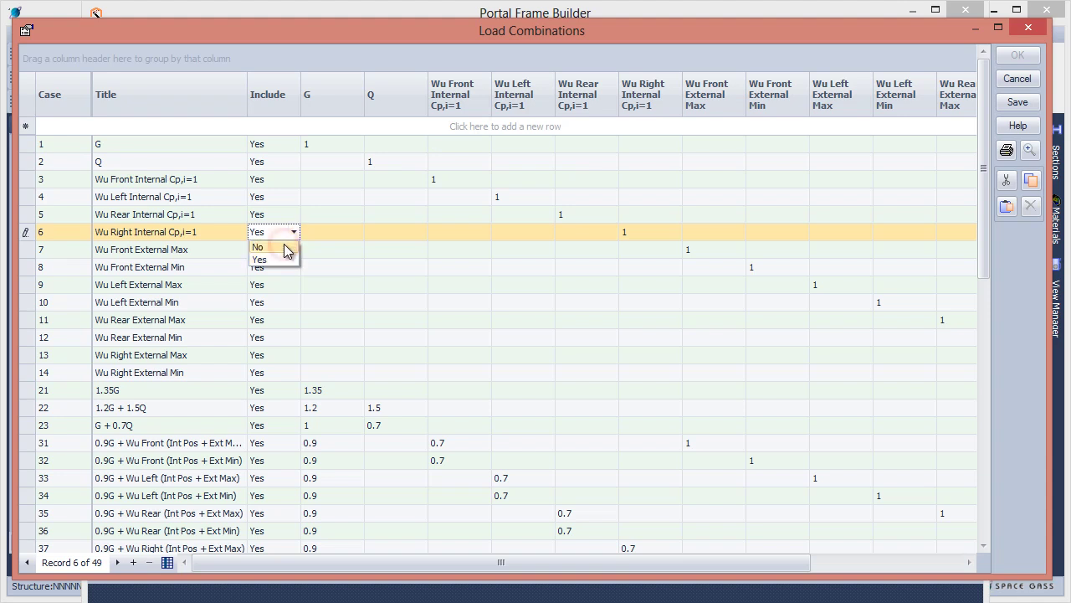
left_click(285, 248)
left_click(294, 232)
left_click(279, 258)
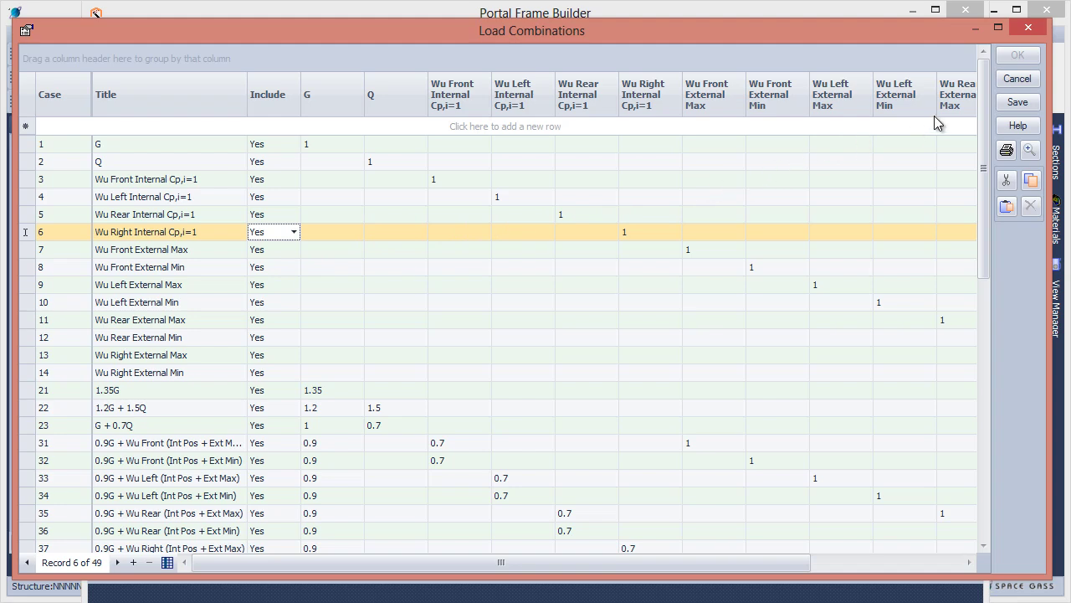
left_click(1017, 80)
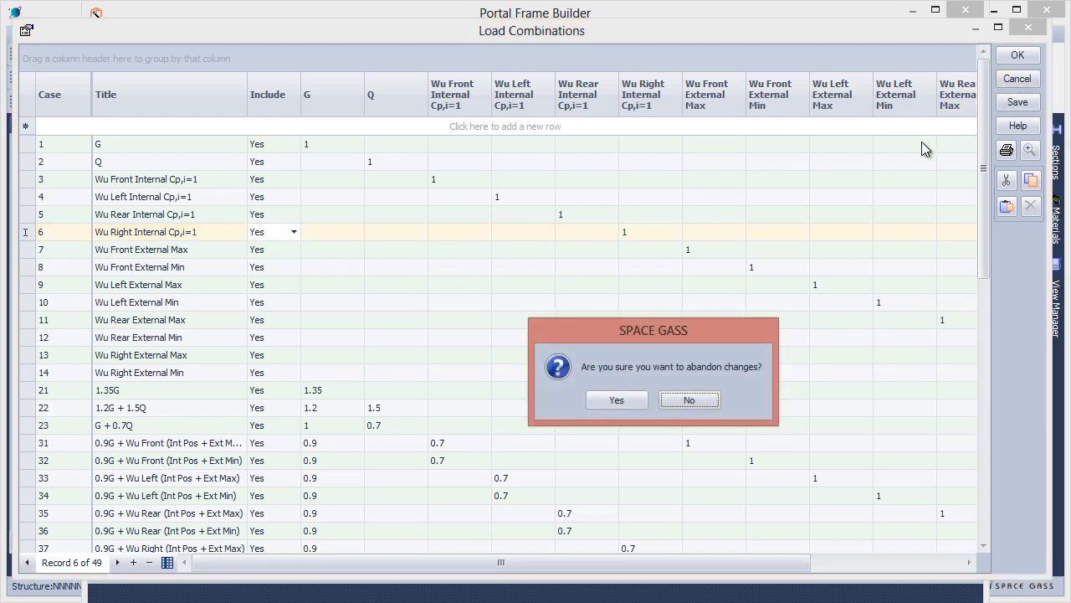
Step: Discard the combination changes and fix steel design effective lengths at 2.5 m major-axis and 1 m minor-axis
left_click(608, 400)
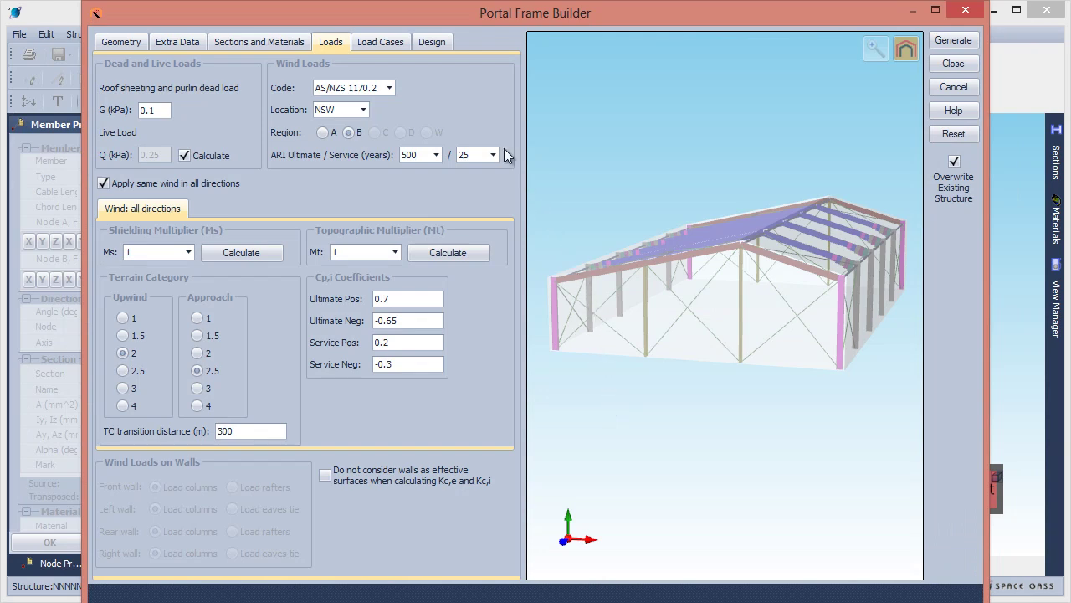
left_click(437, 49)
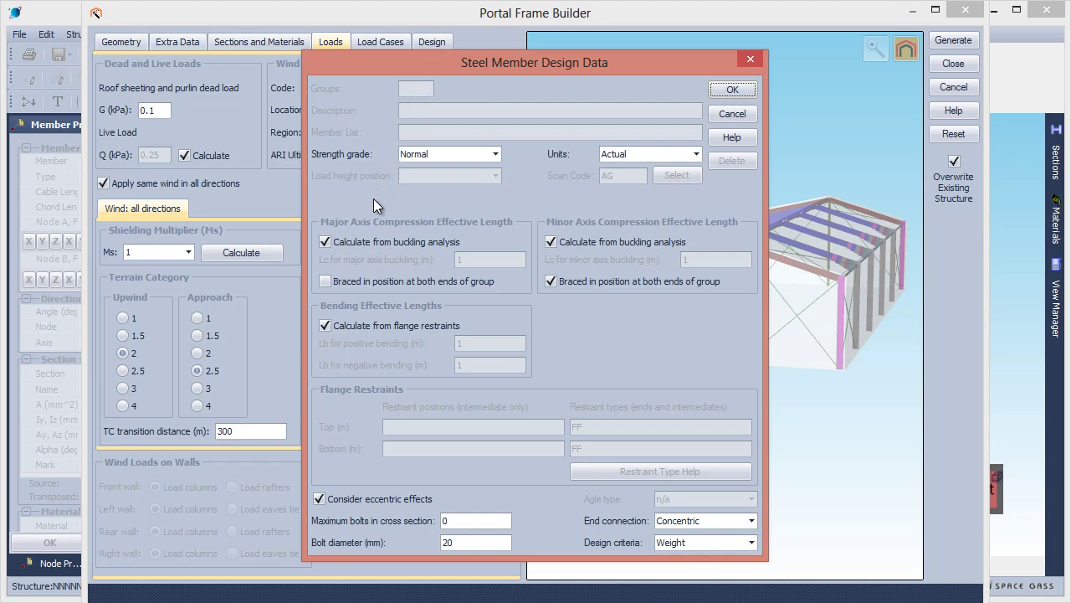
left_click(325, 242)
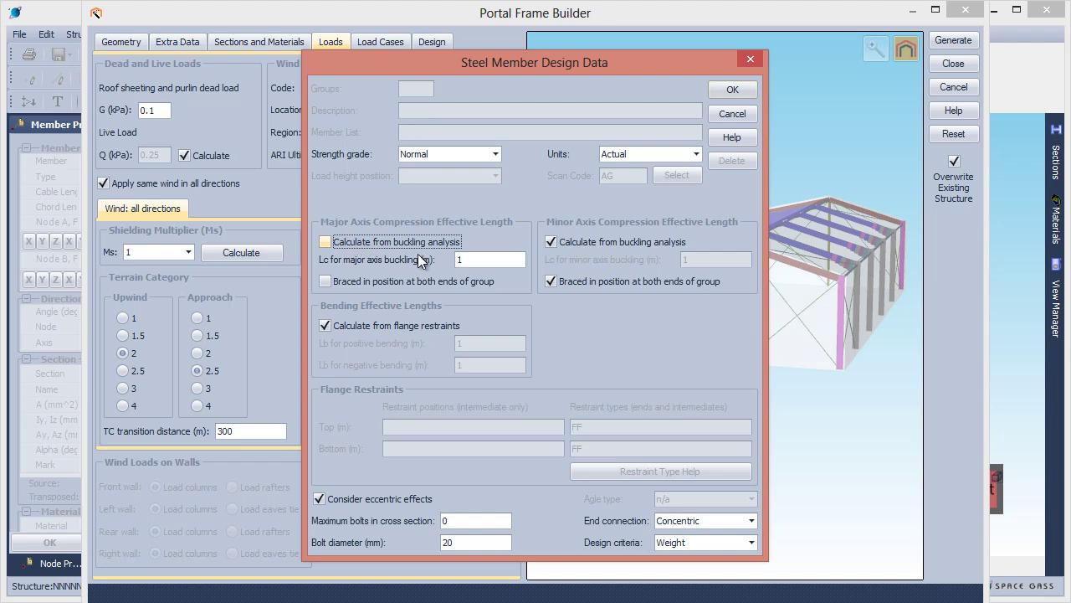
left_click(469, 259)
left_click_drag(469, 259, 456, 266)
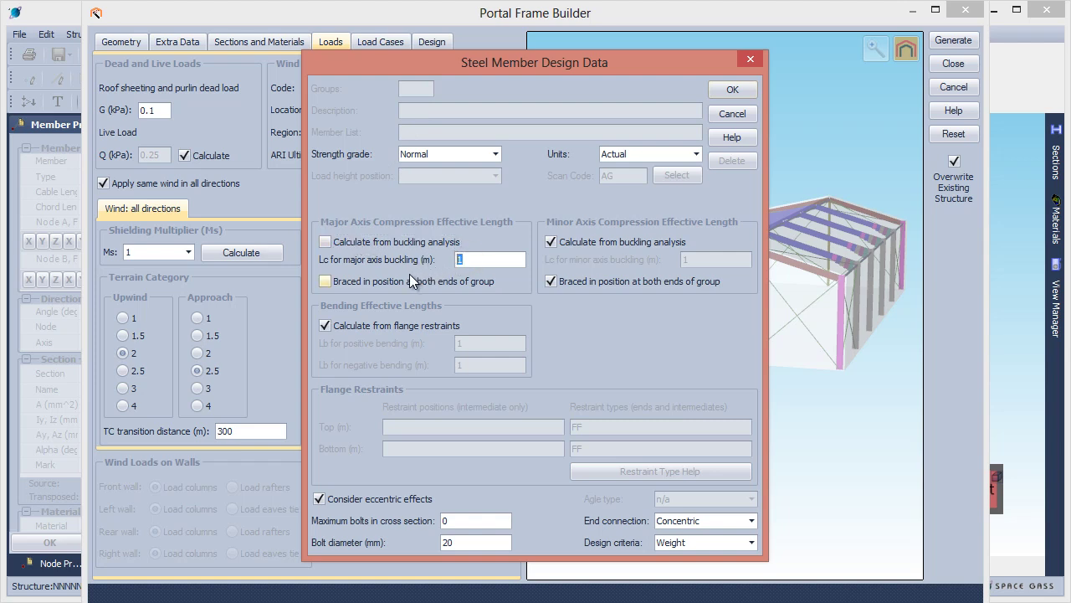
type("2.5")
left_click(551, 243)
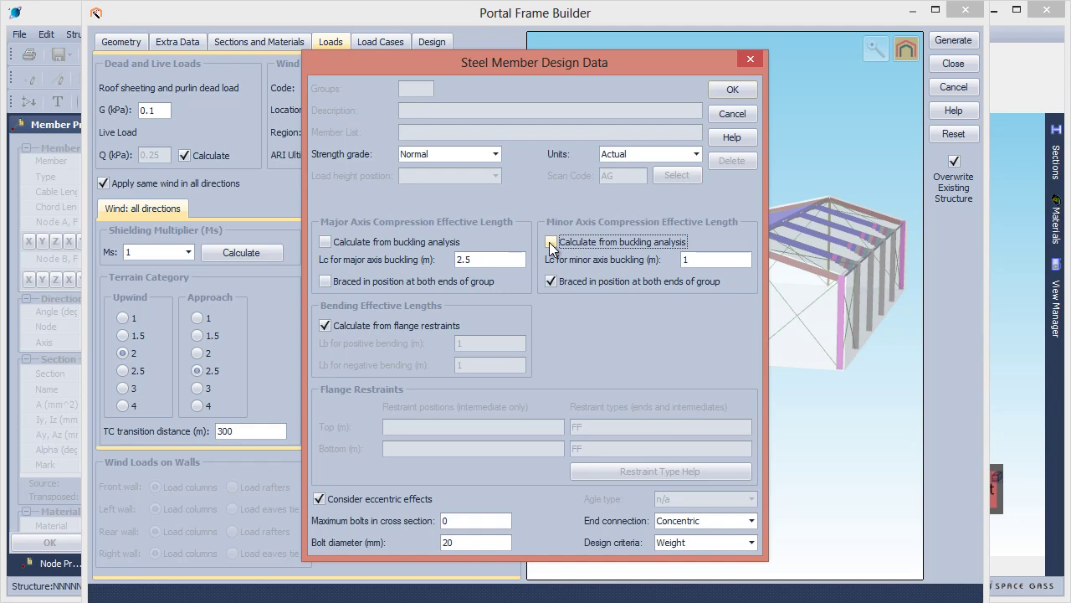
left_click(733, 89)
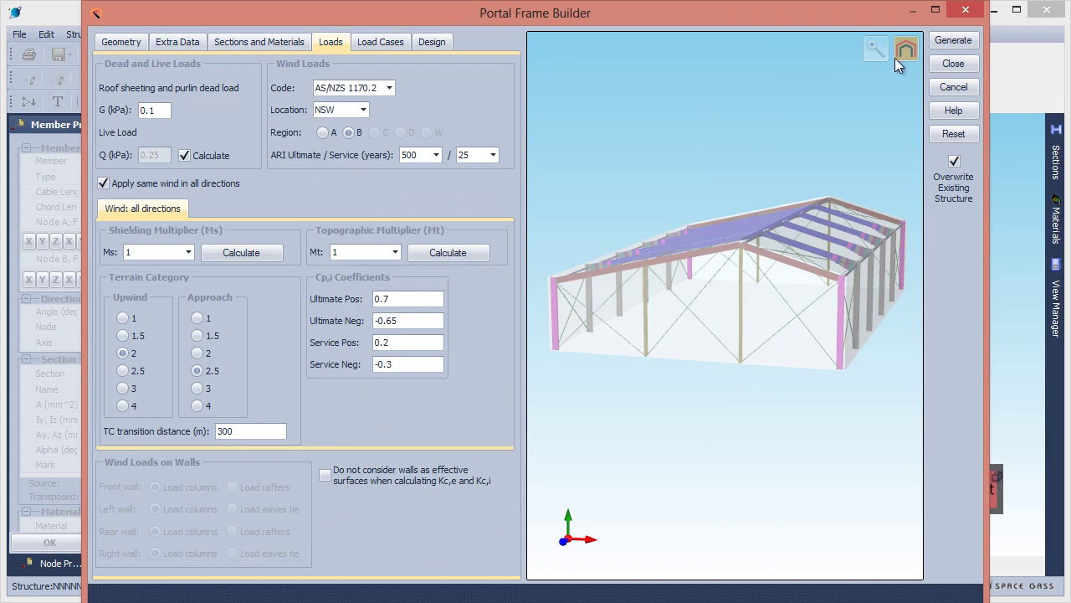
Step: Generate the gable portal frame over the existing job and orbit to a 3D view
left_click(956, 42)
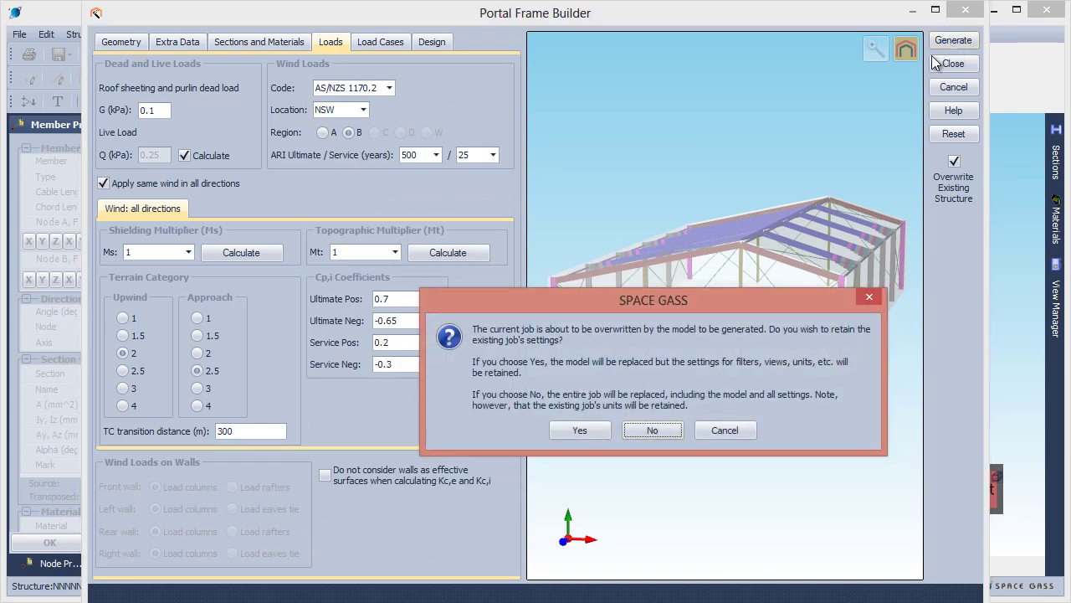
left_click(587, 432)
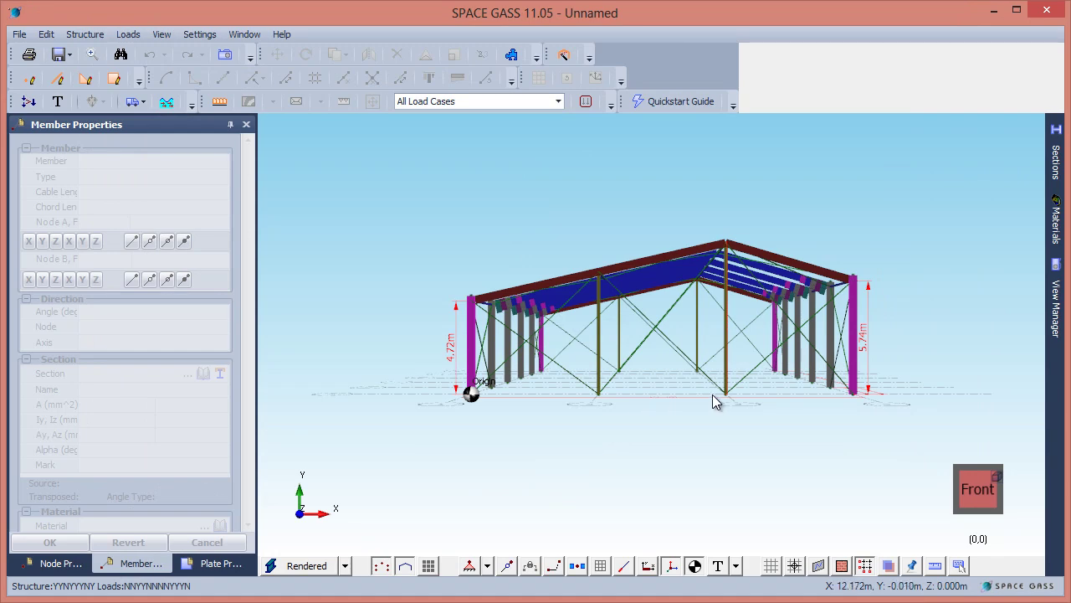
middle_click_drag(717, 399, 642, 334)
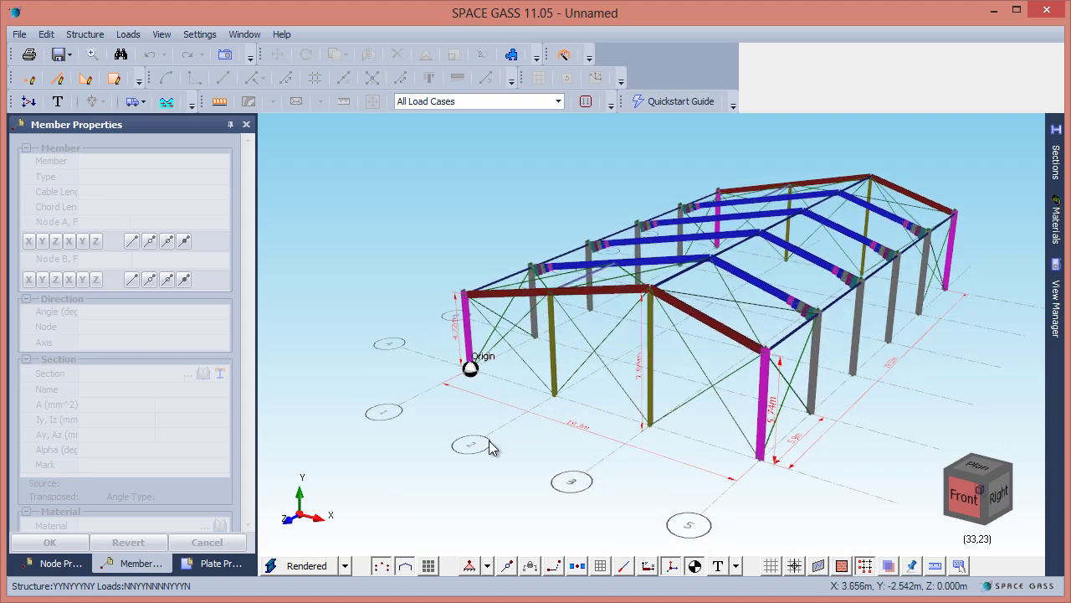
left_click(344, 566)
Step: Show the frame as wireframe with loads for the Wu Front Internal Cp,i=1 case
left_click(308, 582)
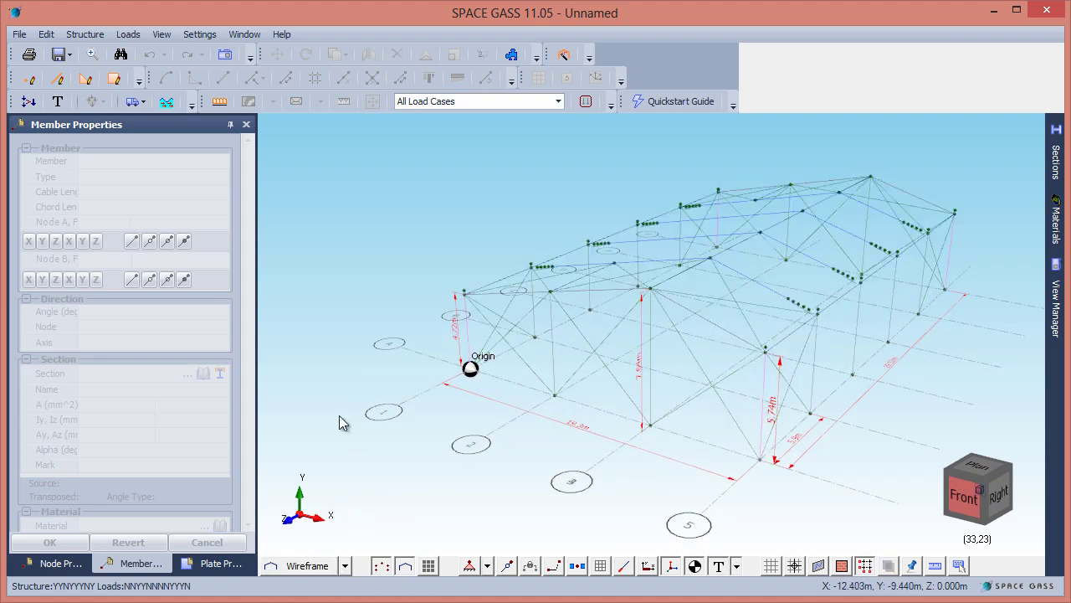
left_click(221, 102)
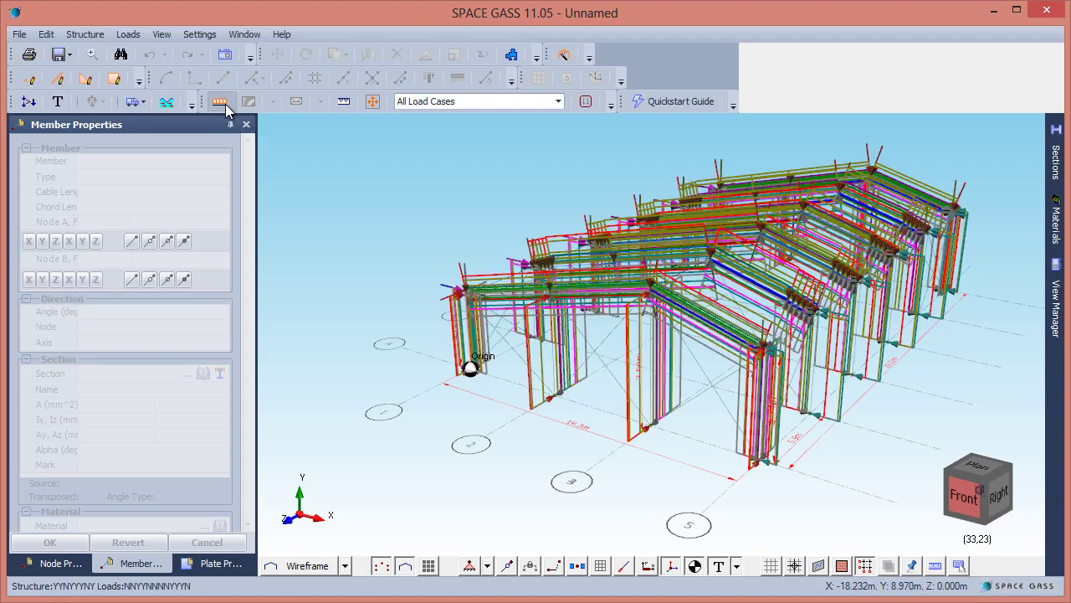
left_click(414, 106)
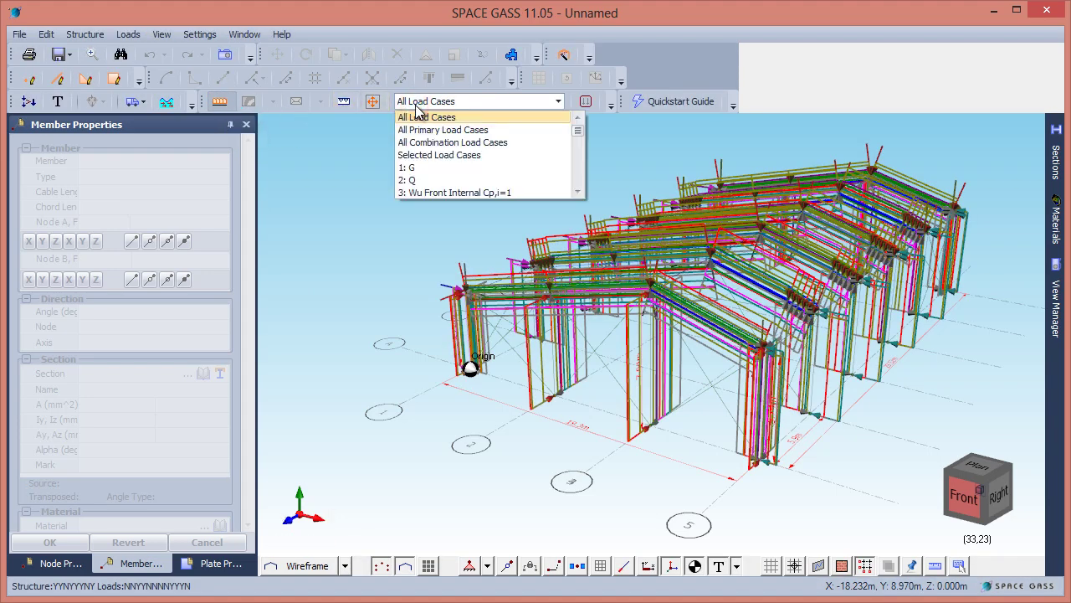
left_click(439, 190)
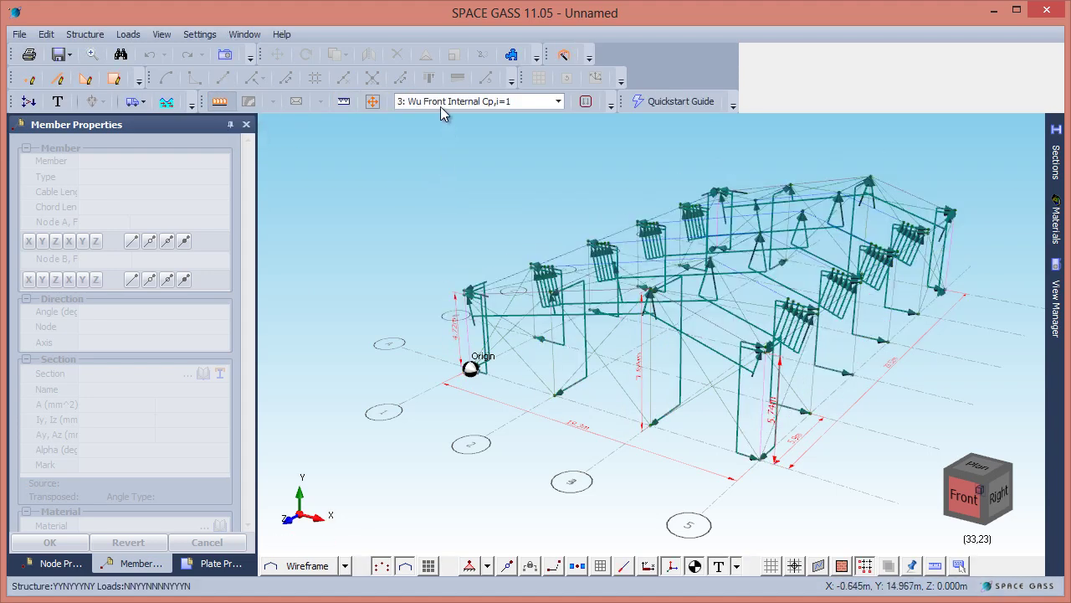
Step: Review Wu Left External Max and Wu Right External Min loads, then hide loads and reopen the builder
left_click(440, 102)
scroll(443, 161, "down", 2)
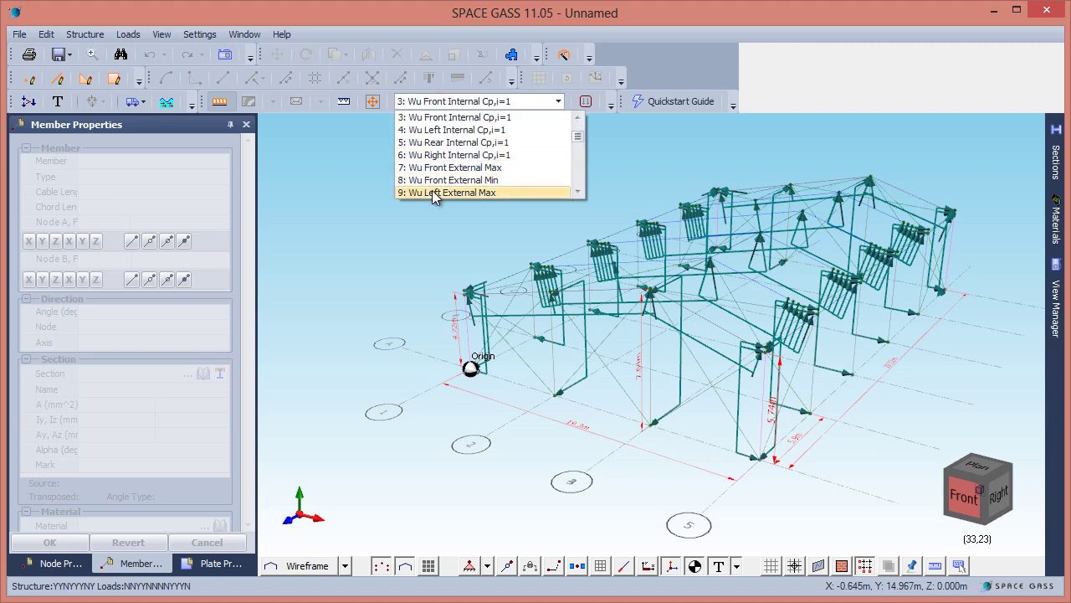
left_click(448, 193)
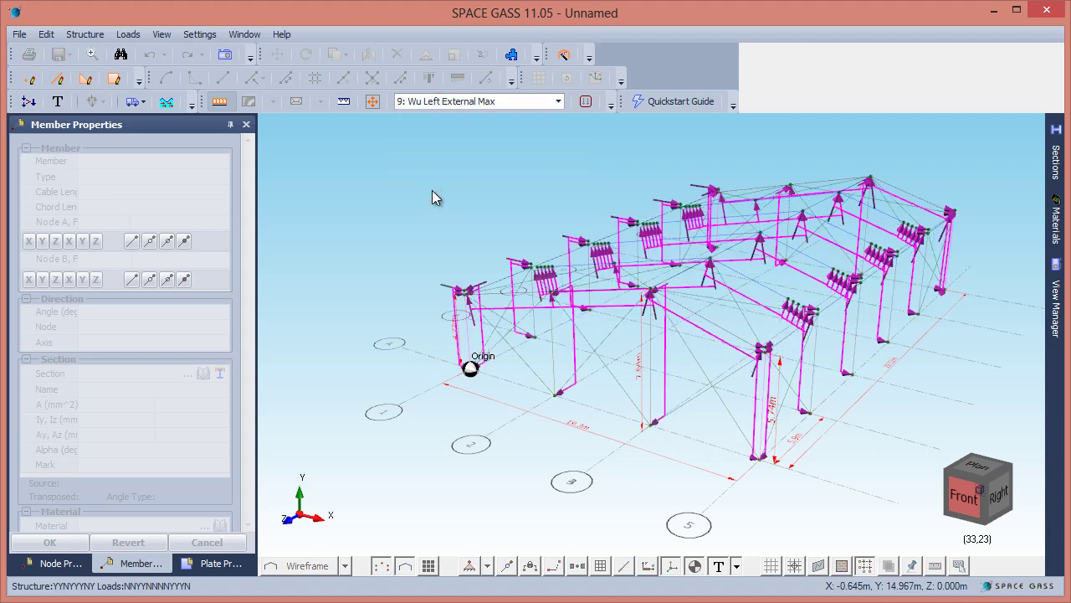
left_click(445, 104)
scroll(447, 138, "down", 2)
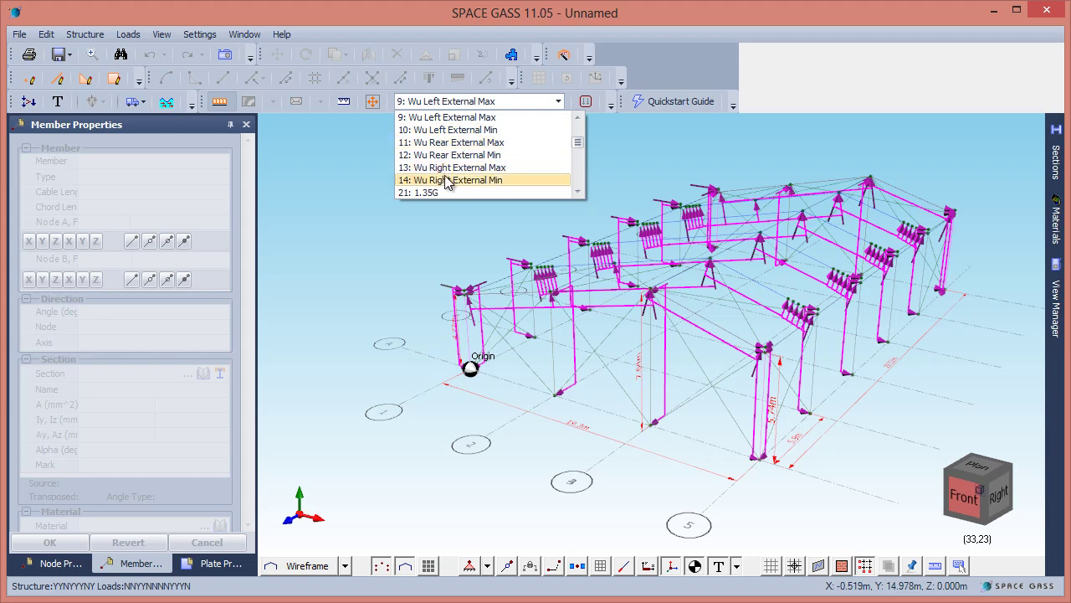
left_click(448, 180)
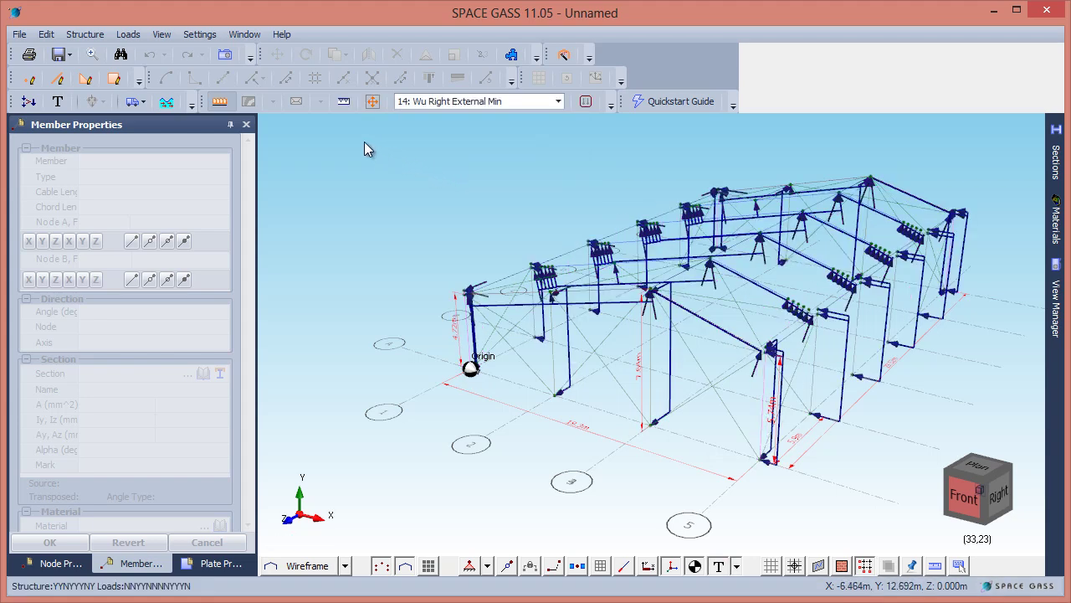
left_click(220, 104)
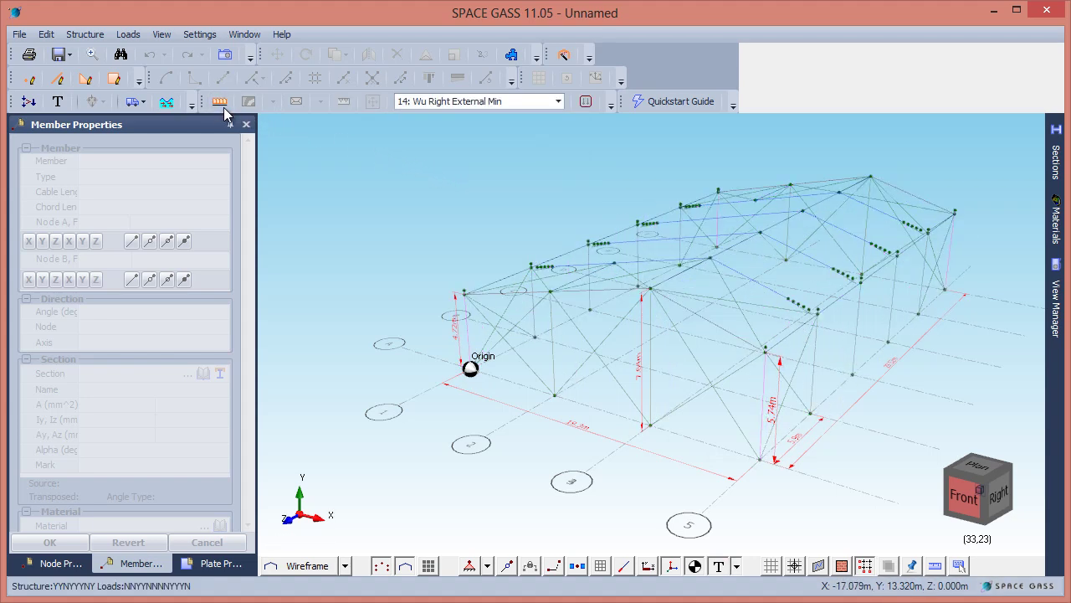
left_click(558, 61)
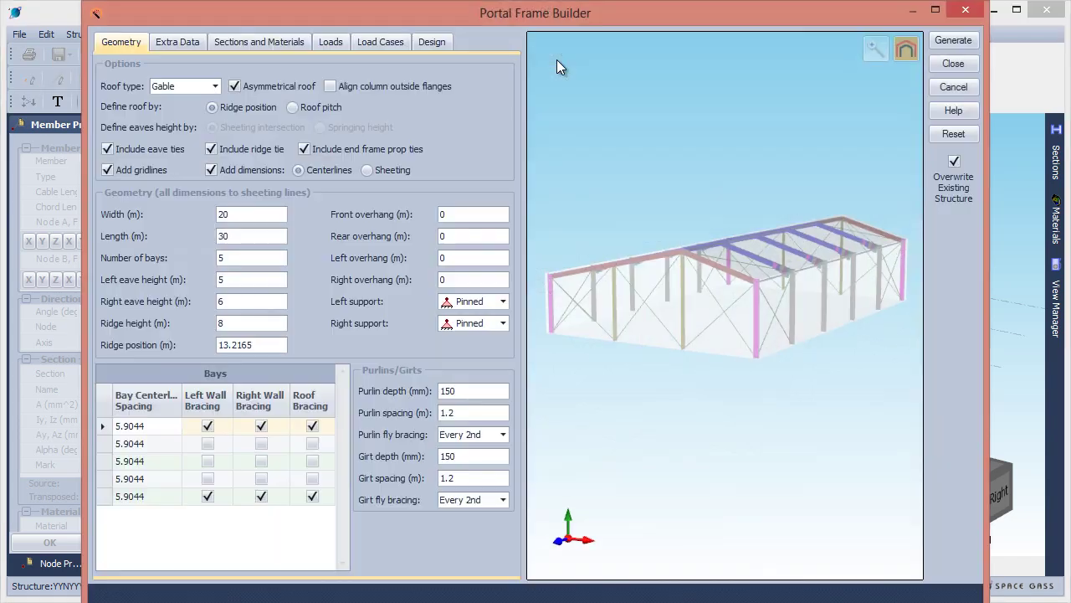